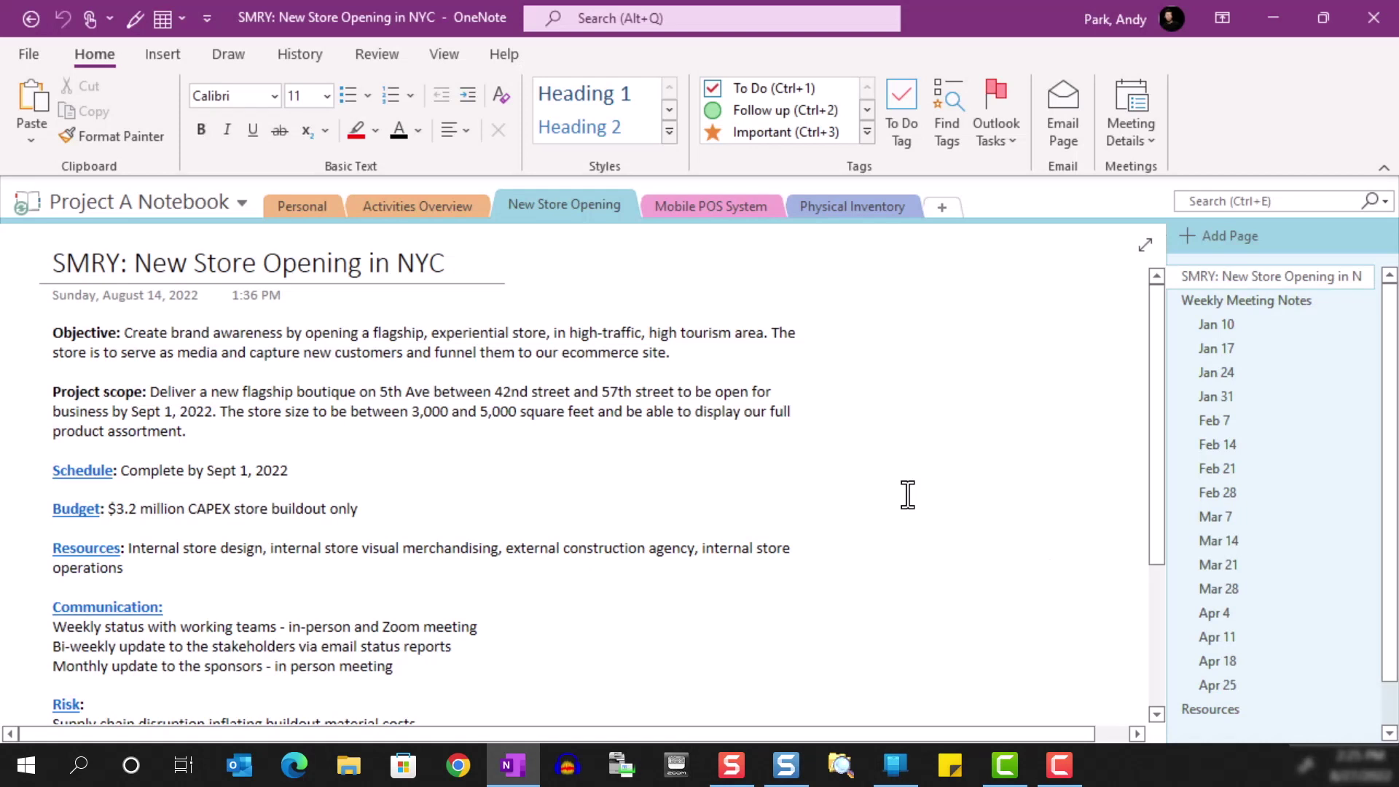
Browse the Mobile POS System, Physical Inventory and New Store Opening sections, then return to Mobile POS System.
{"action": "left_click", "coordinate": [730, 211]}
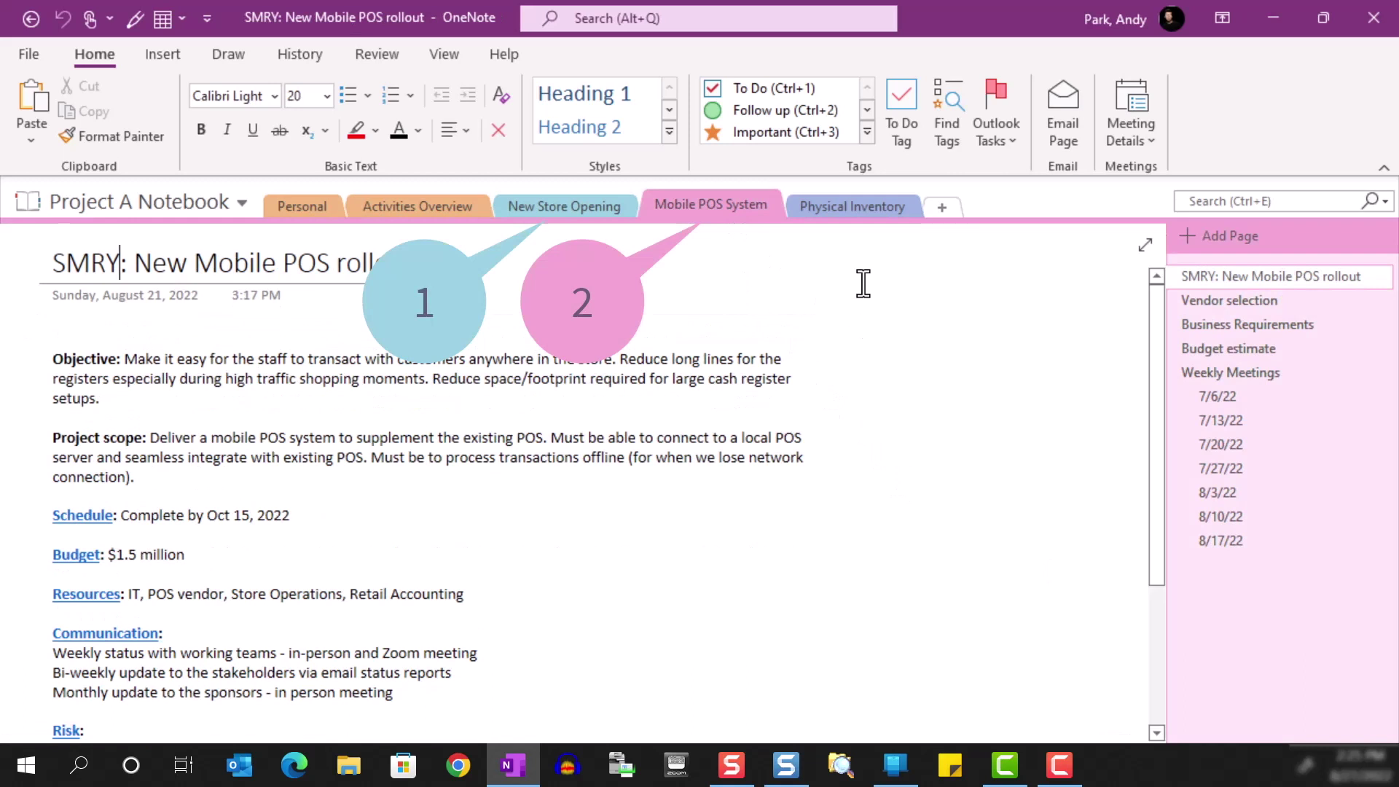
{"action": "left_click", "coordinate": [863, 208]}
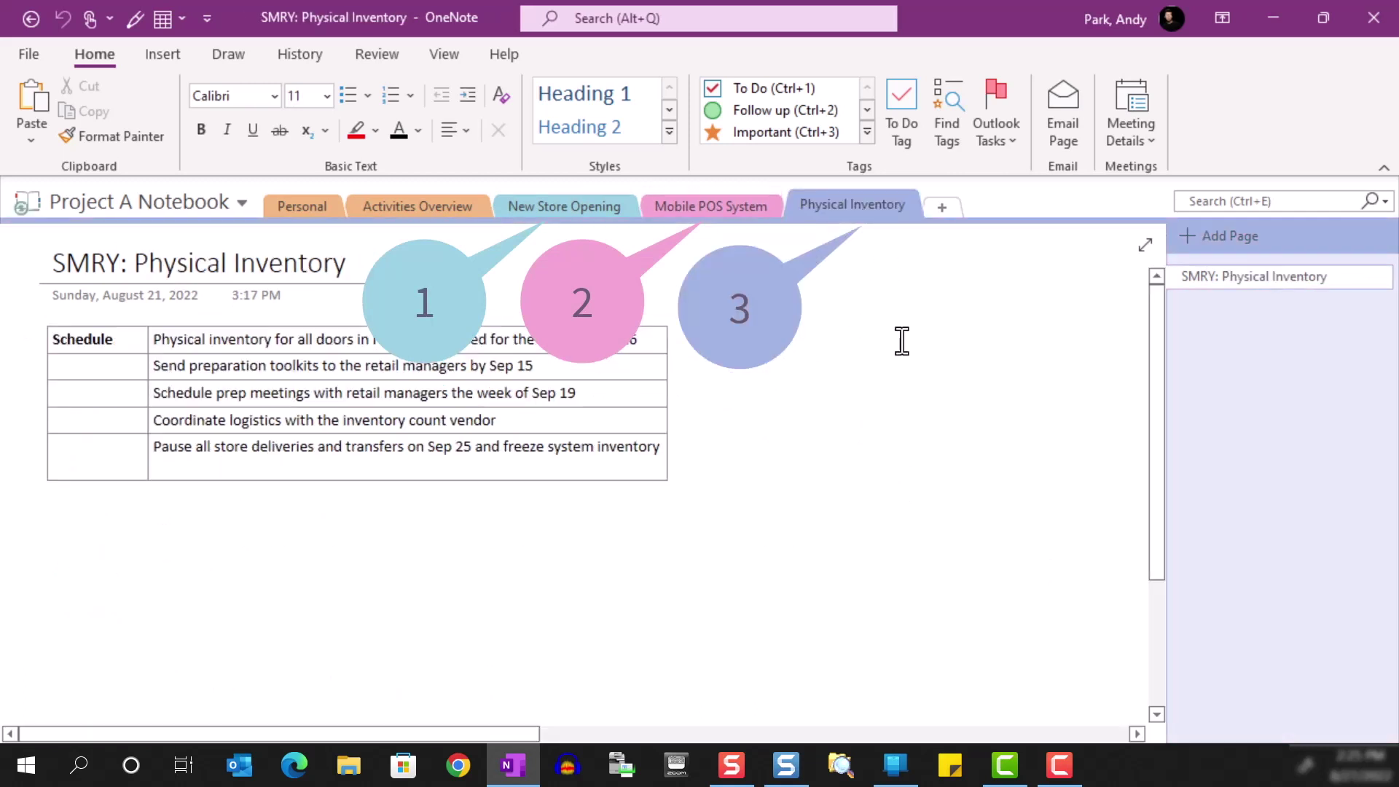
{"action": "left_click", "coordinate": [581, 211]}
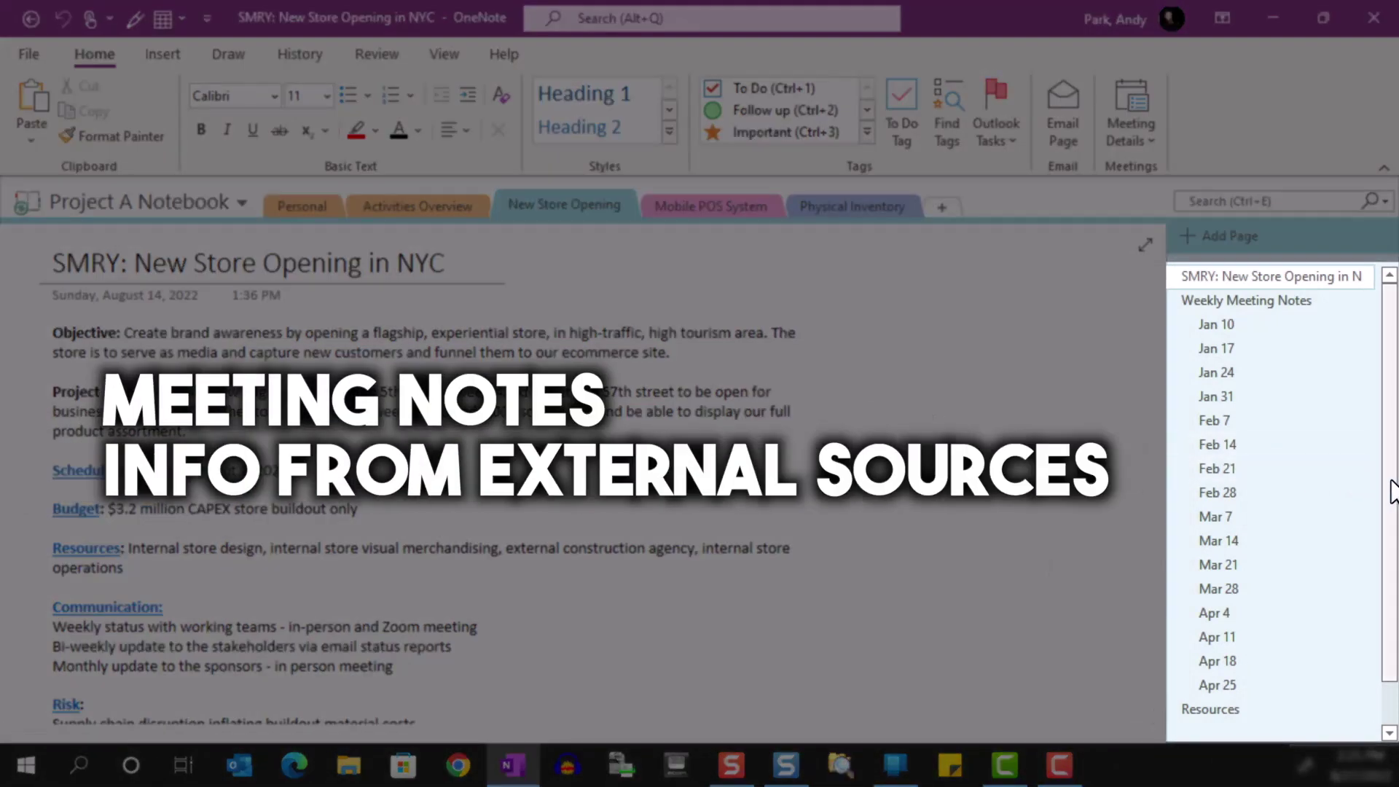
{"action": "left_click_drag", "start_coordinate": [1393, 491], "coordinate": [1393, 554]}
{"action": "scroll", "coordinate": [1390, 438], "scroll_direction": "up", "scroll_amount": 2}
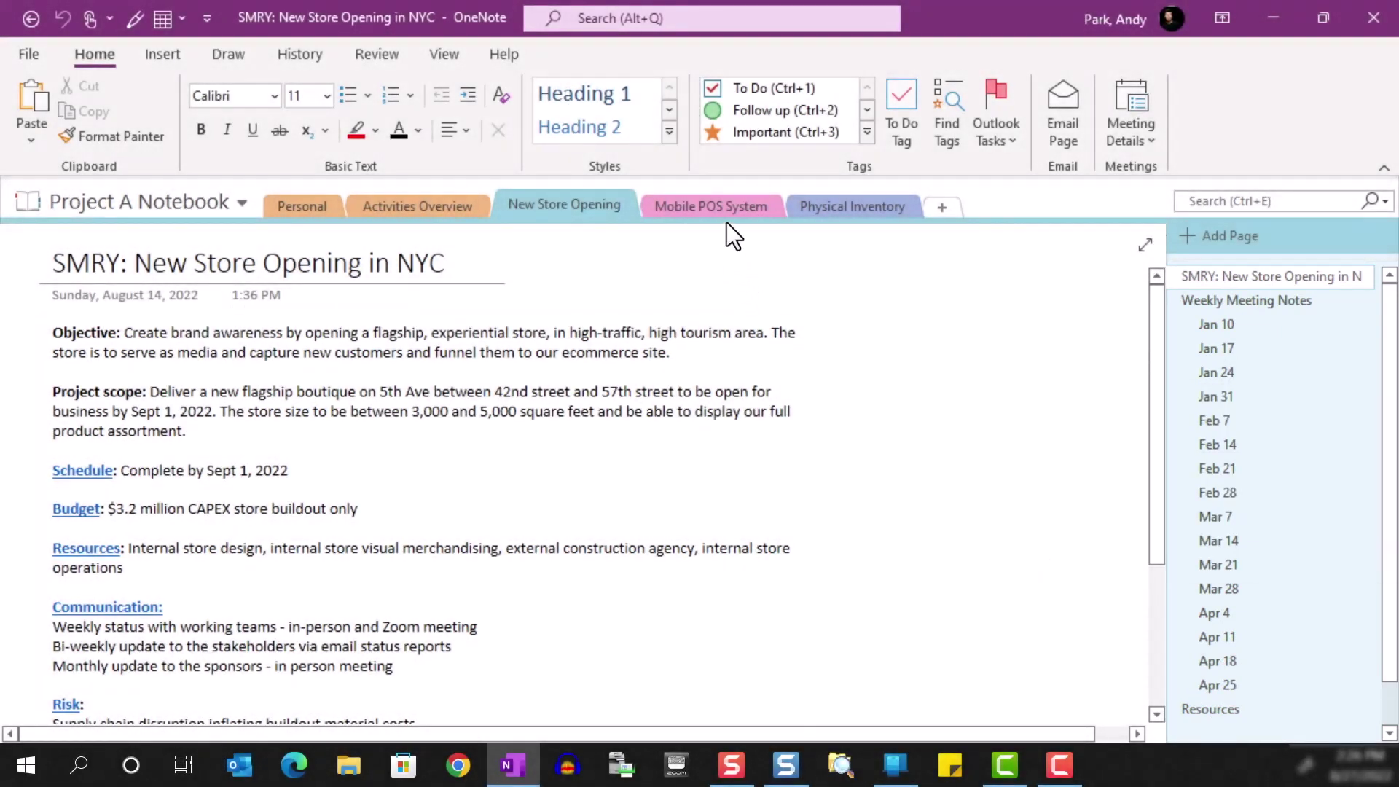
{"action": "left_click", "coordinate": [724, 208]}
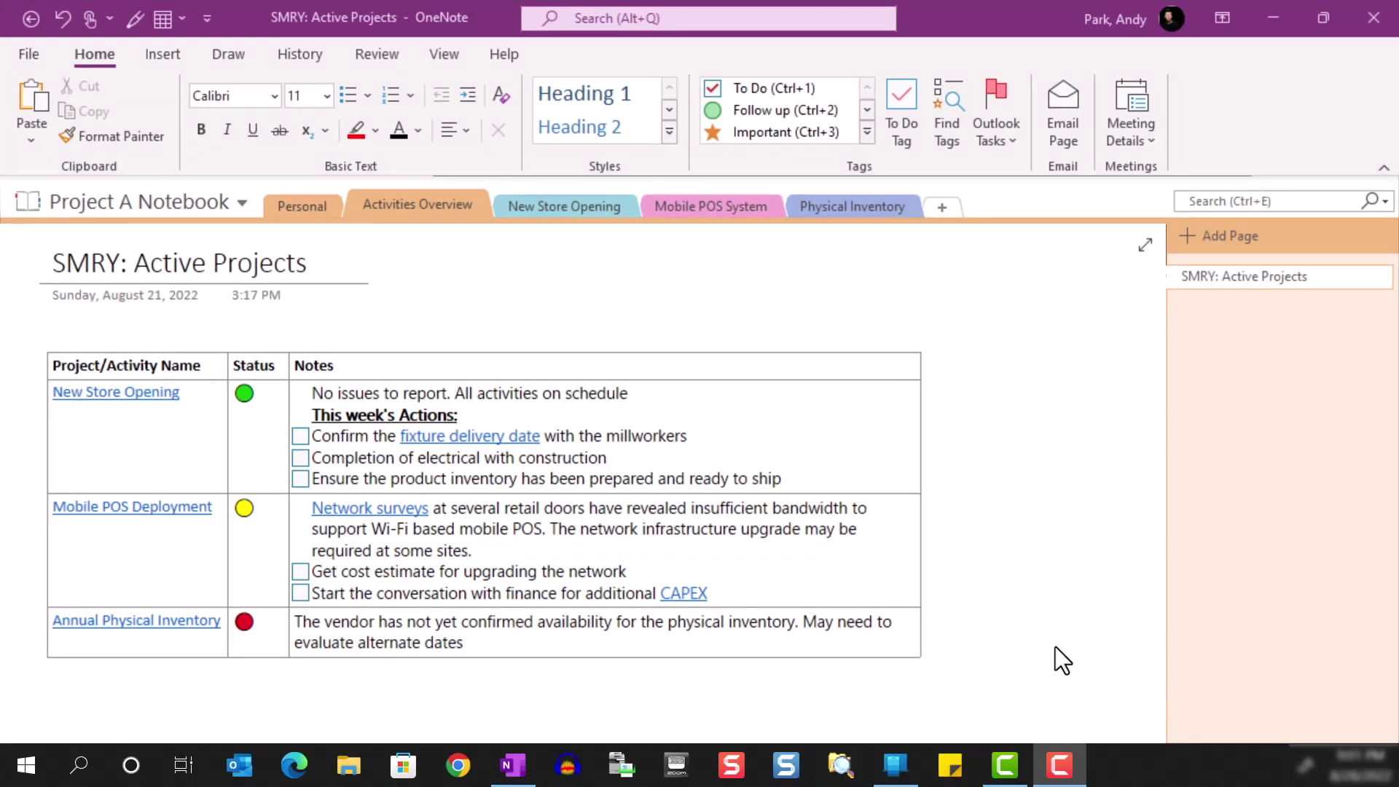
{"action": "left_click", "coordinate": [516, 440]}
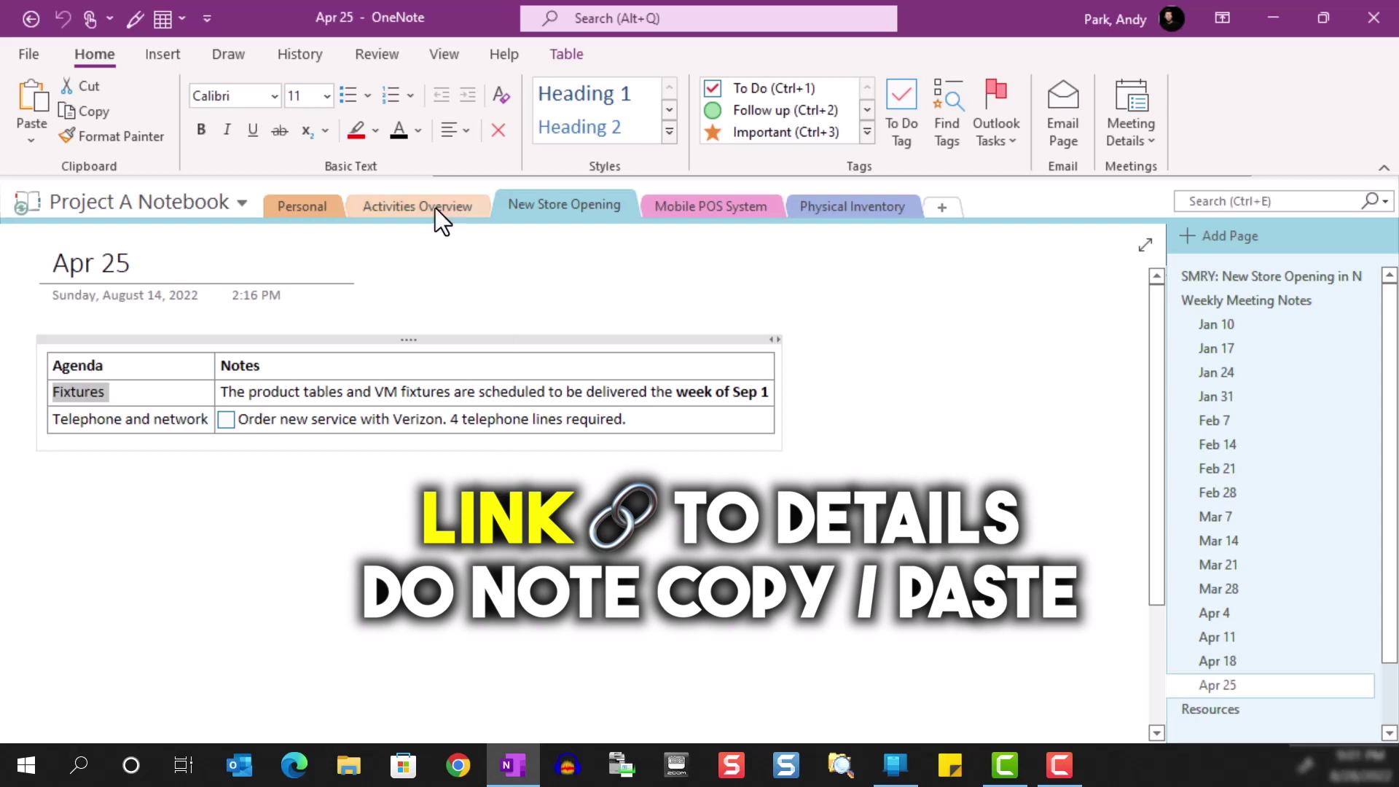
{"action": "left_click", "coordinate": [423, 204]}
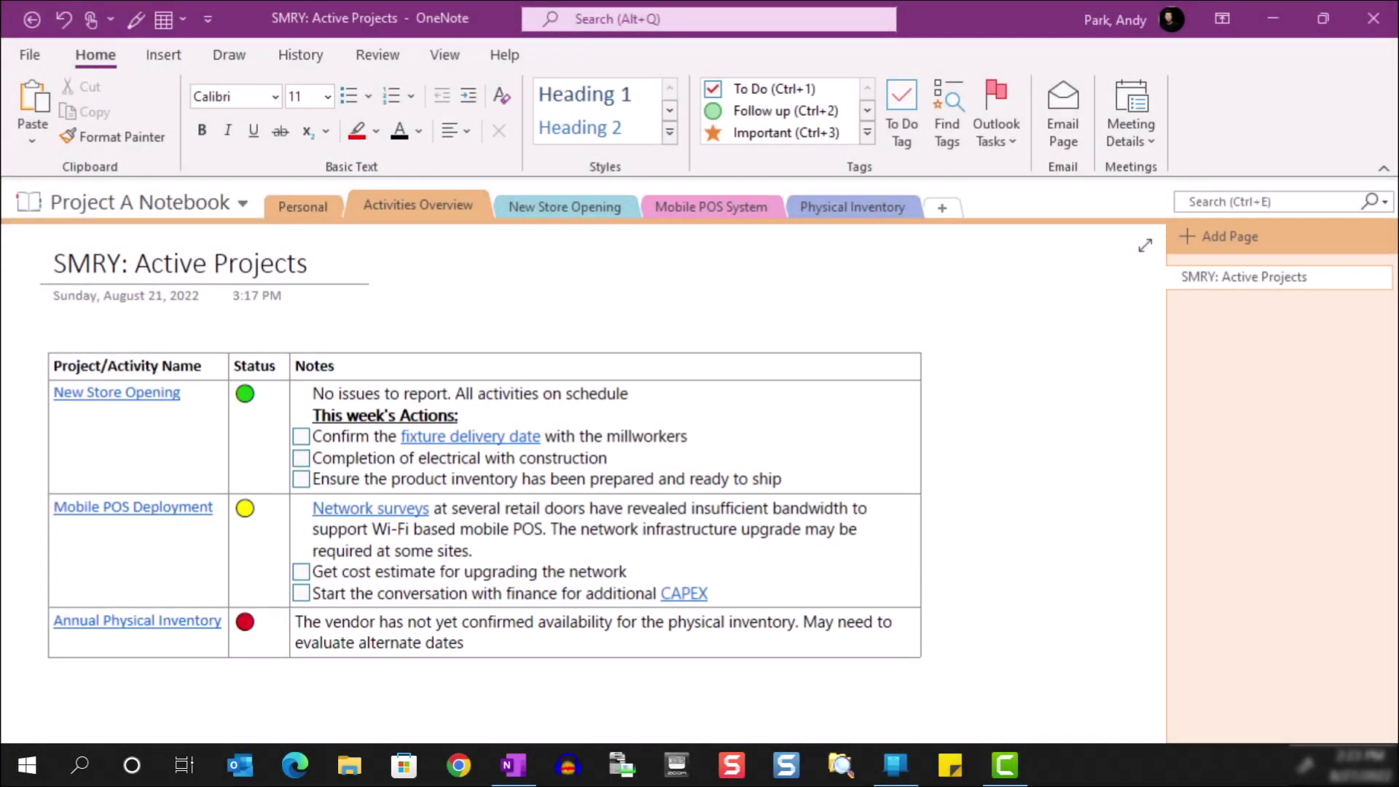
Dock the notebooks list beside the page and view link options for the Project Falcon notebook.
{"action": "left_click", "coordinate": [394, 275]}
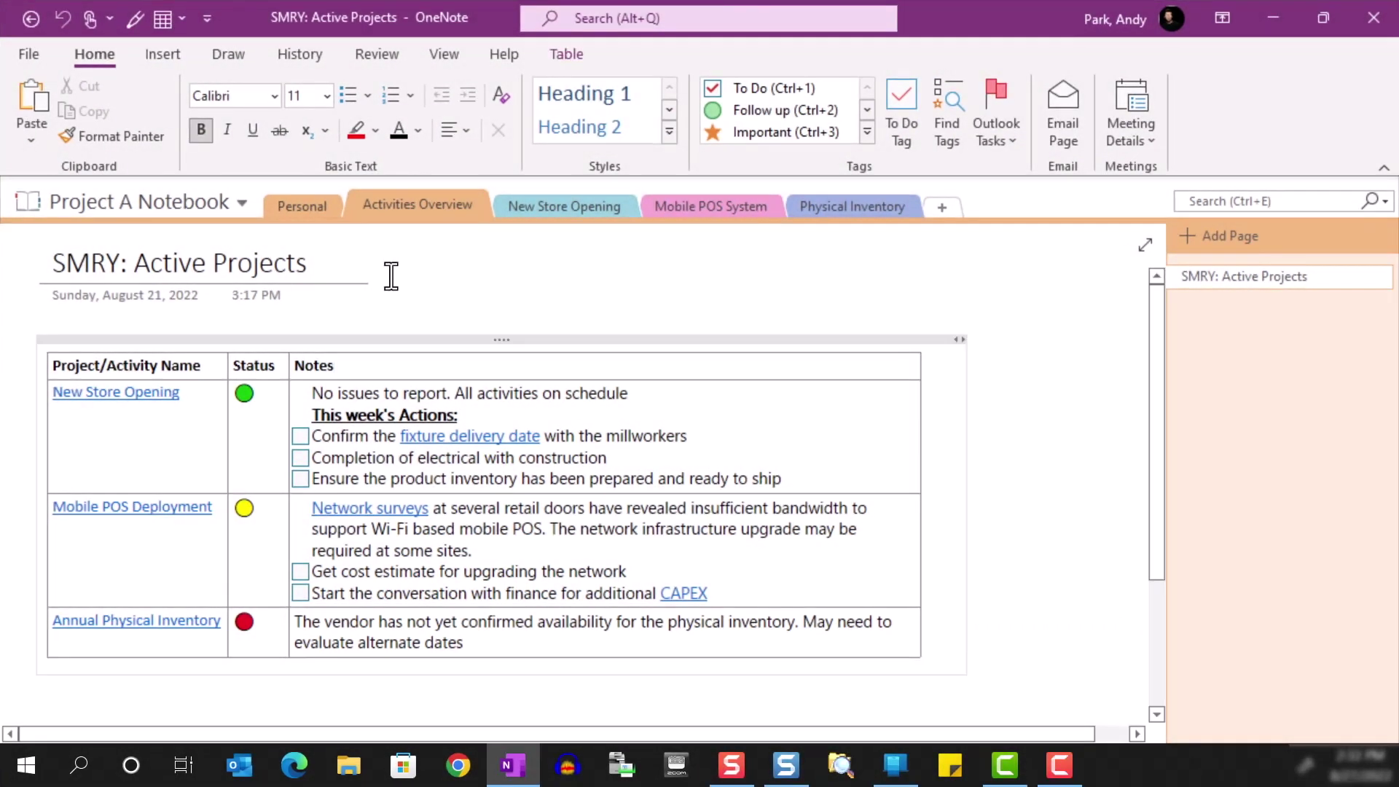
{"action": "left_click", "coordinate": [247, 206]}
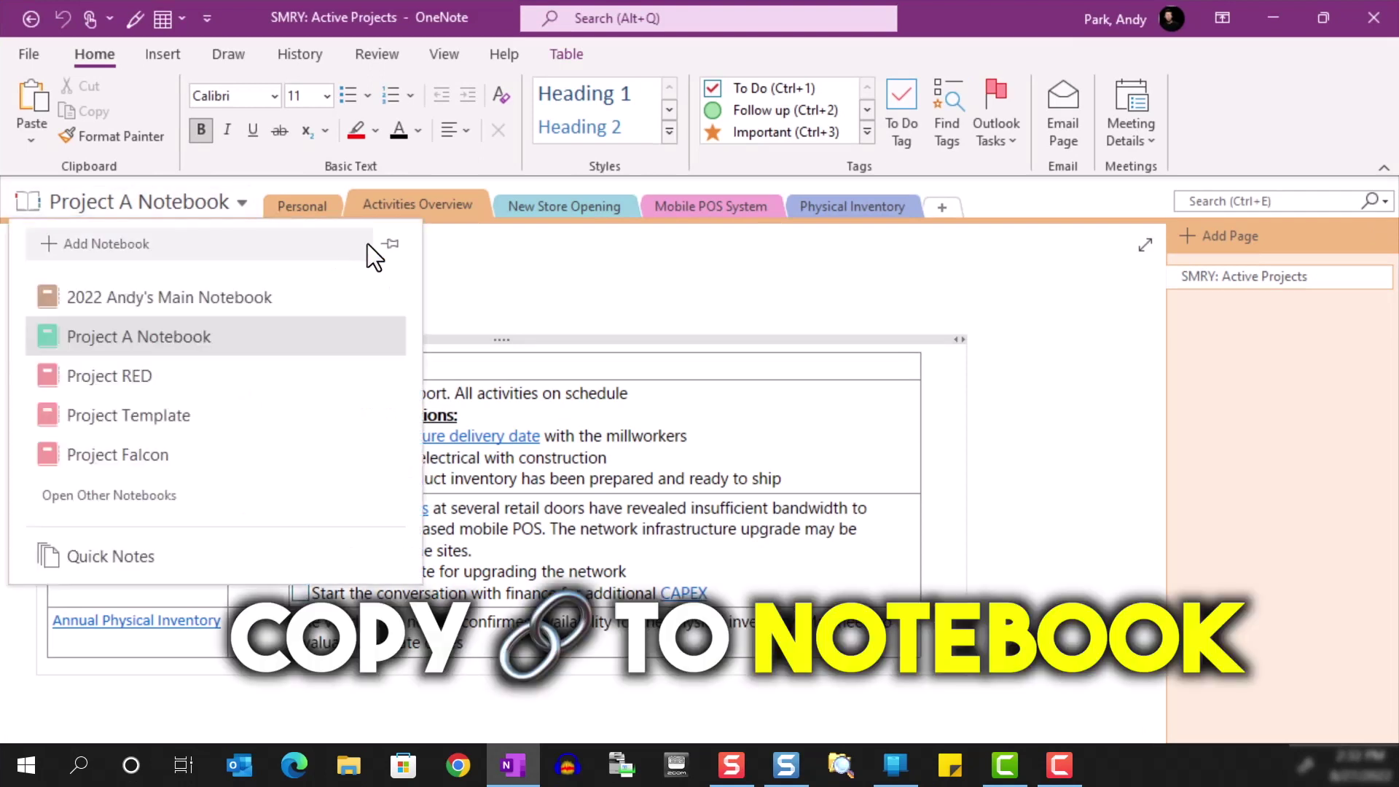
{"action": "left_click", "coordinate": [385, 244]}
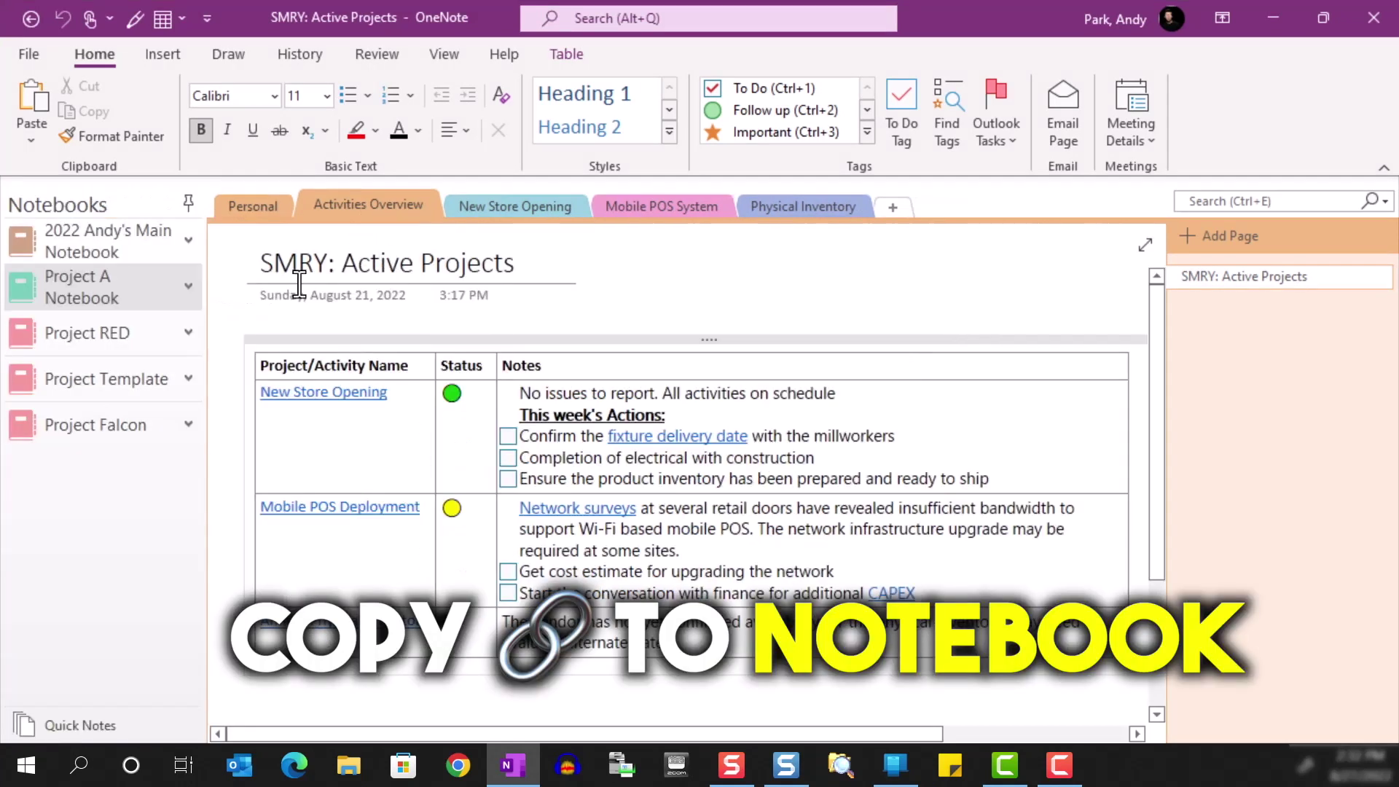
{"action": "right_click", "coordinate": [77, 417]}
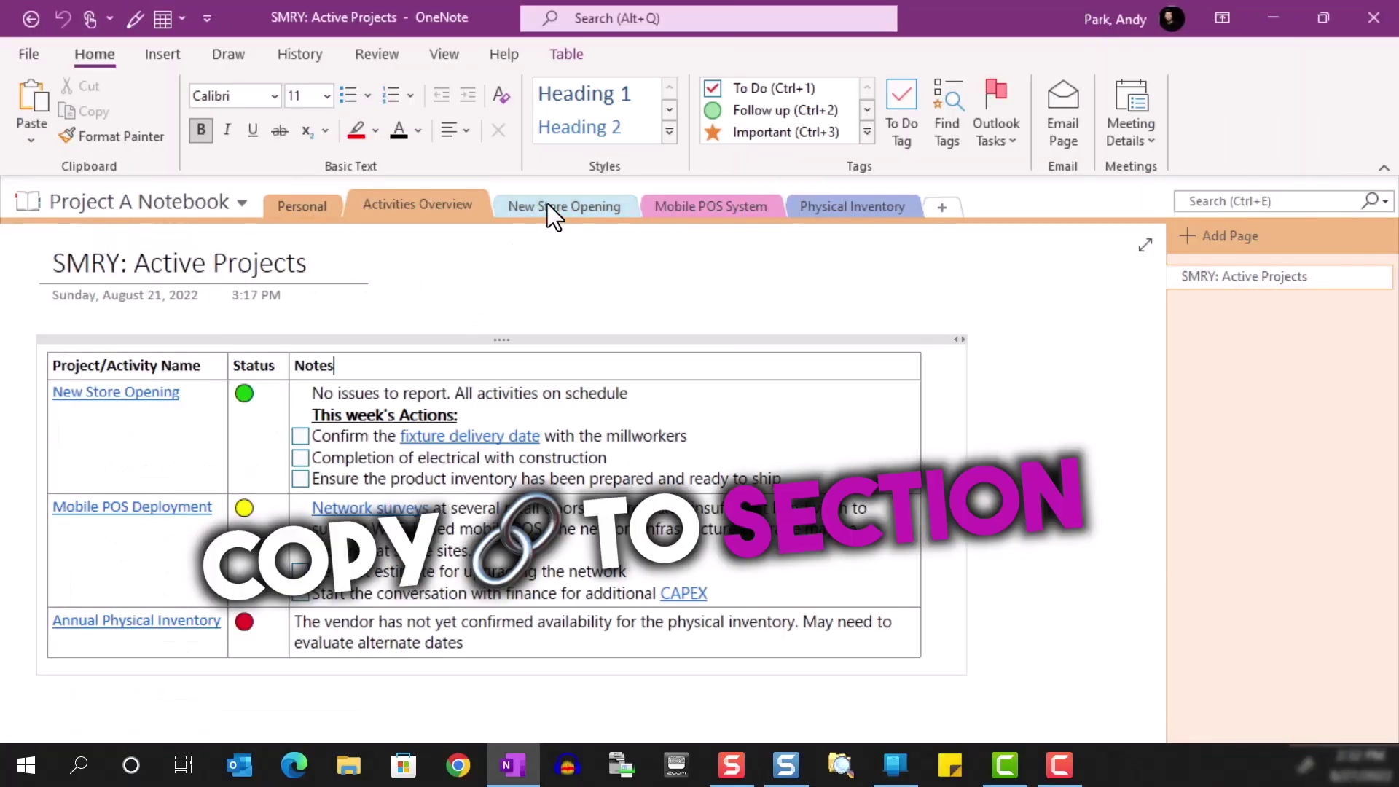
Copy links to the New Store Opening section and to the Jan 10 meeting page.
{"action": "right_click", "coordinate": [548, 203]}
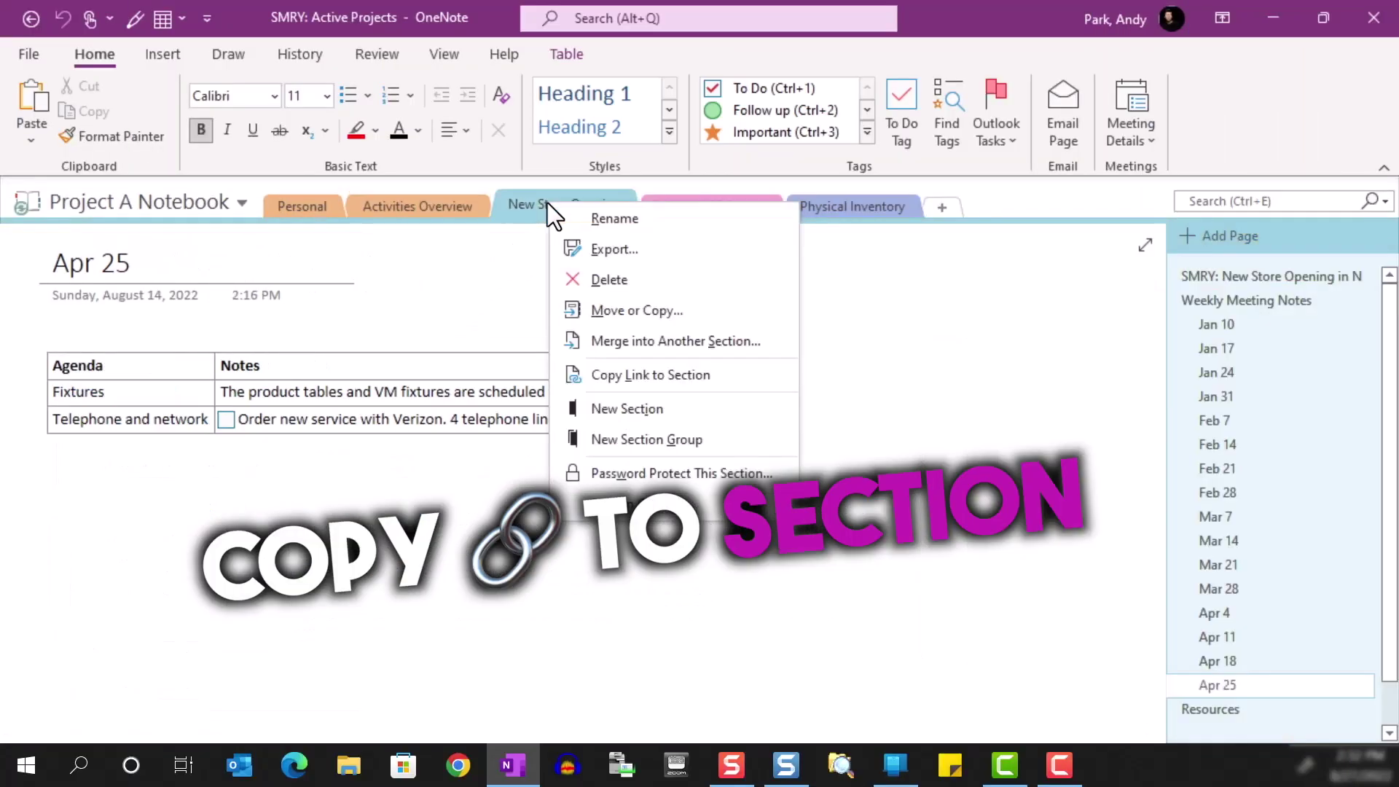
{"action": "left_click", "coordinate": [686, 374]}
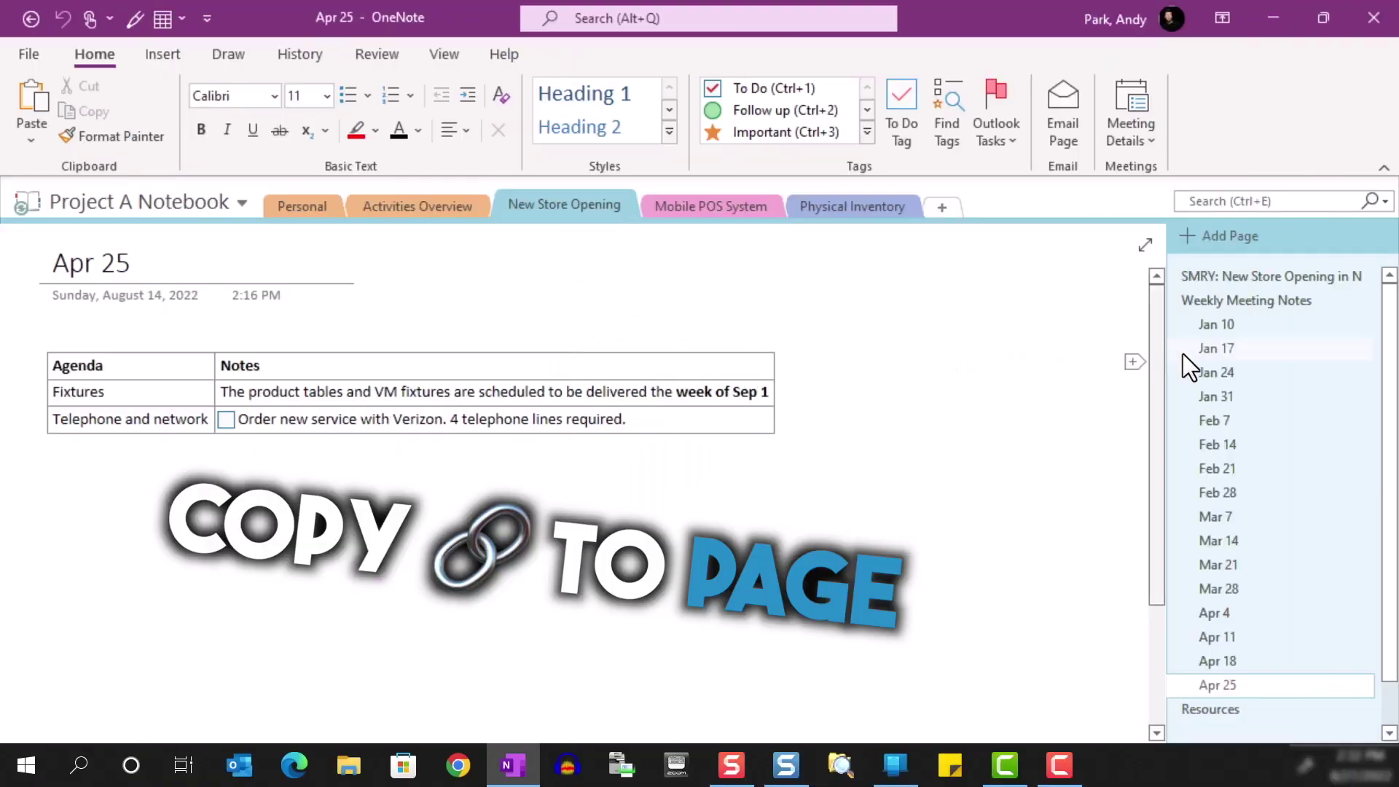
{"action": "right_click", "coordinate": [1218, 325]}
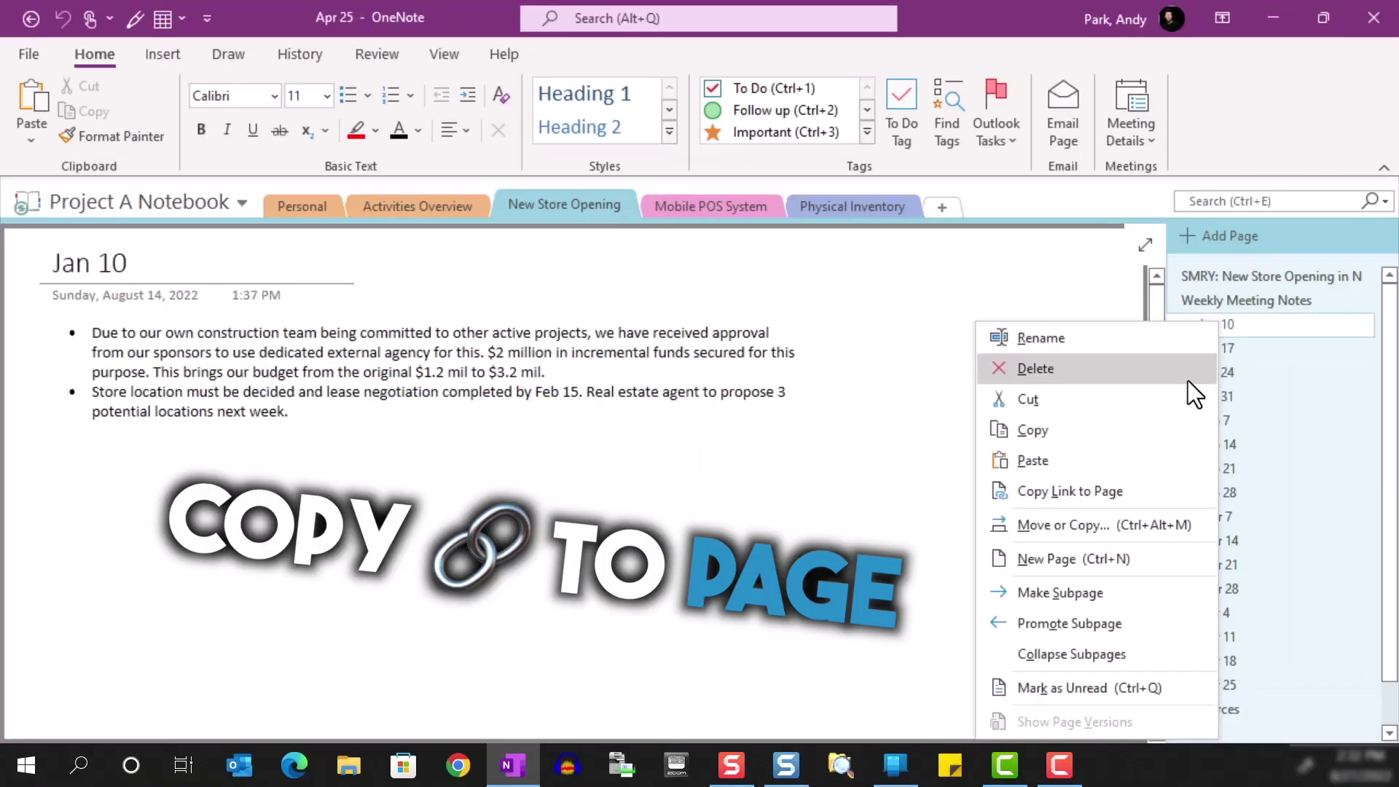
{"action": "left_click", "coordinate": [1100, 492]}
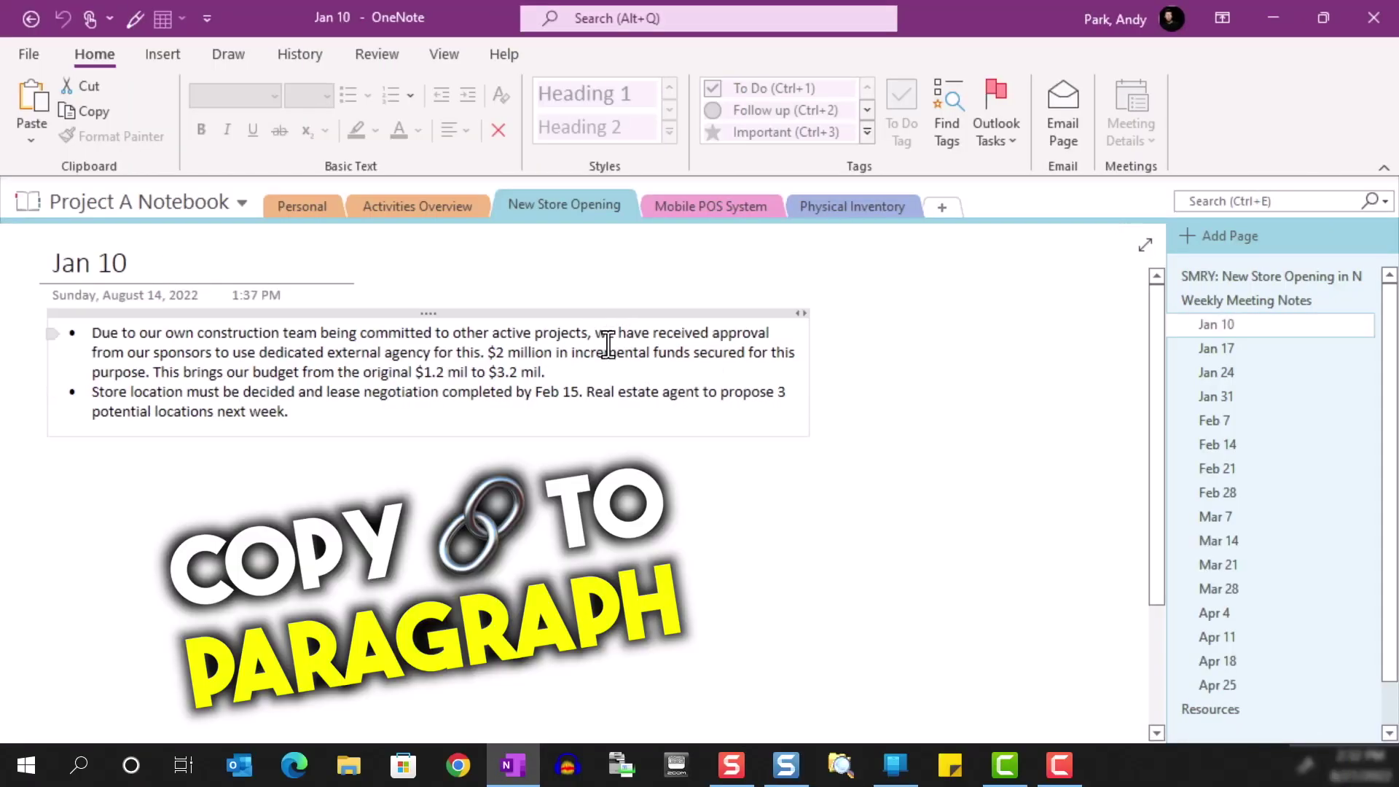
Copy a link to the Jan 10 first-bullet paragraph about sponsor approval.
{"action": "left_click_drag", "start_coordinate": [596, 335], "coordinate": [791, 359]}
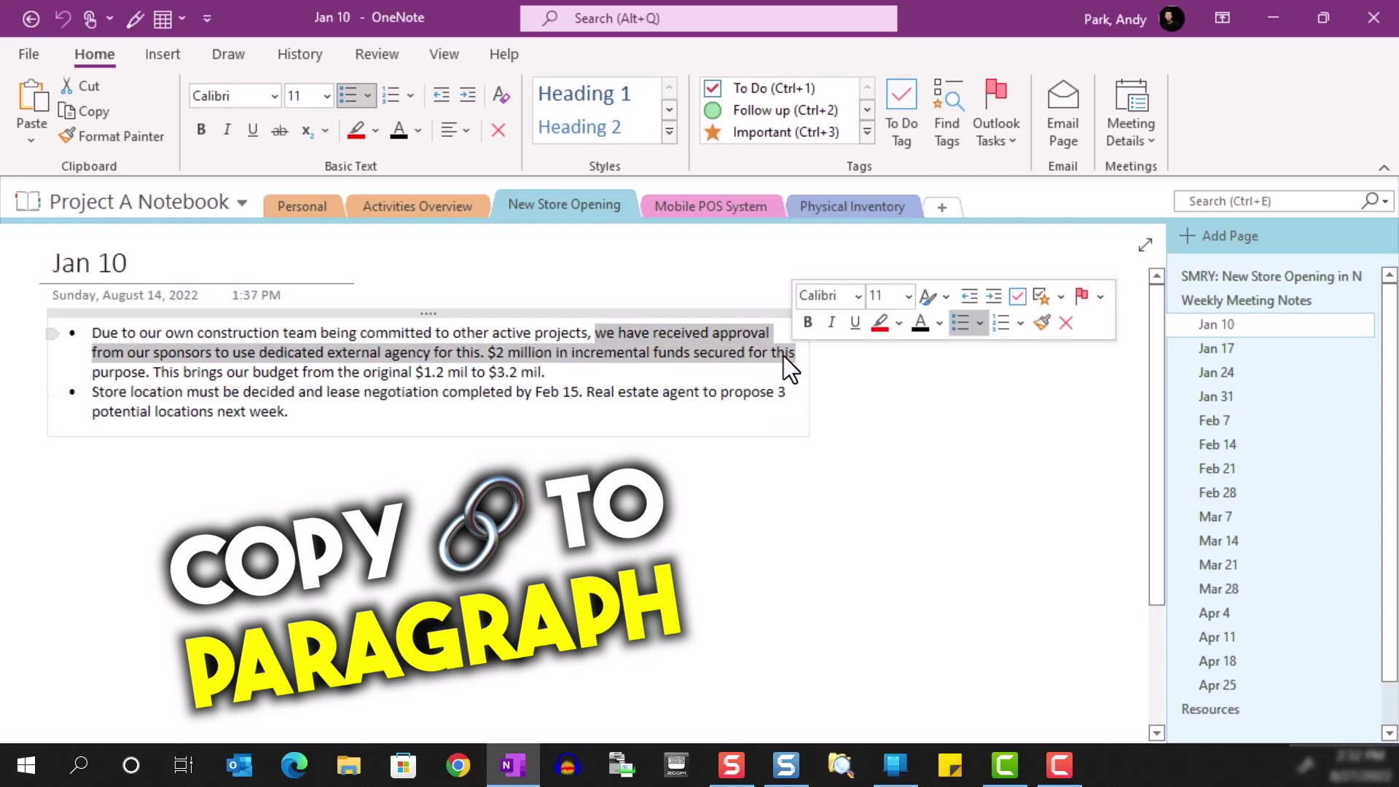
{"action": "right_click", "coordinate": [786, 356]}
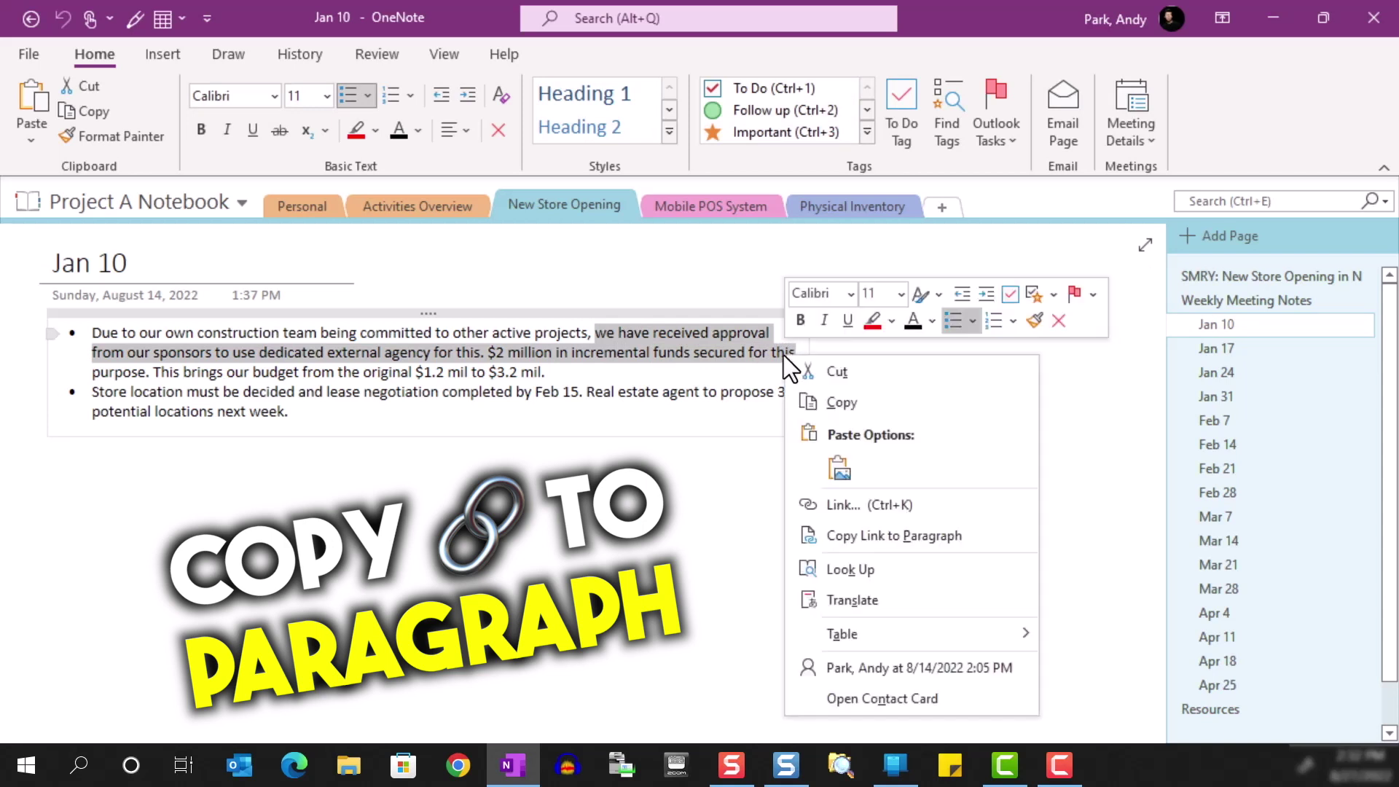
{"action": "left_click", "coordinate": [916, 535]}
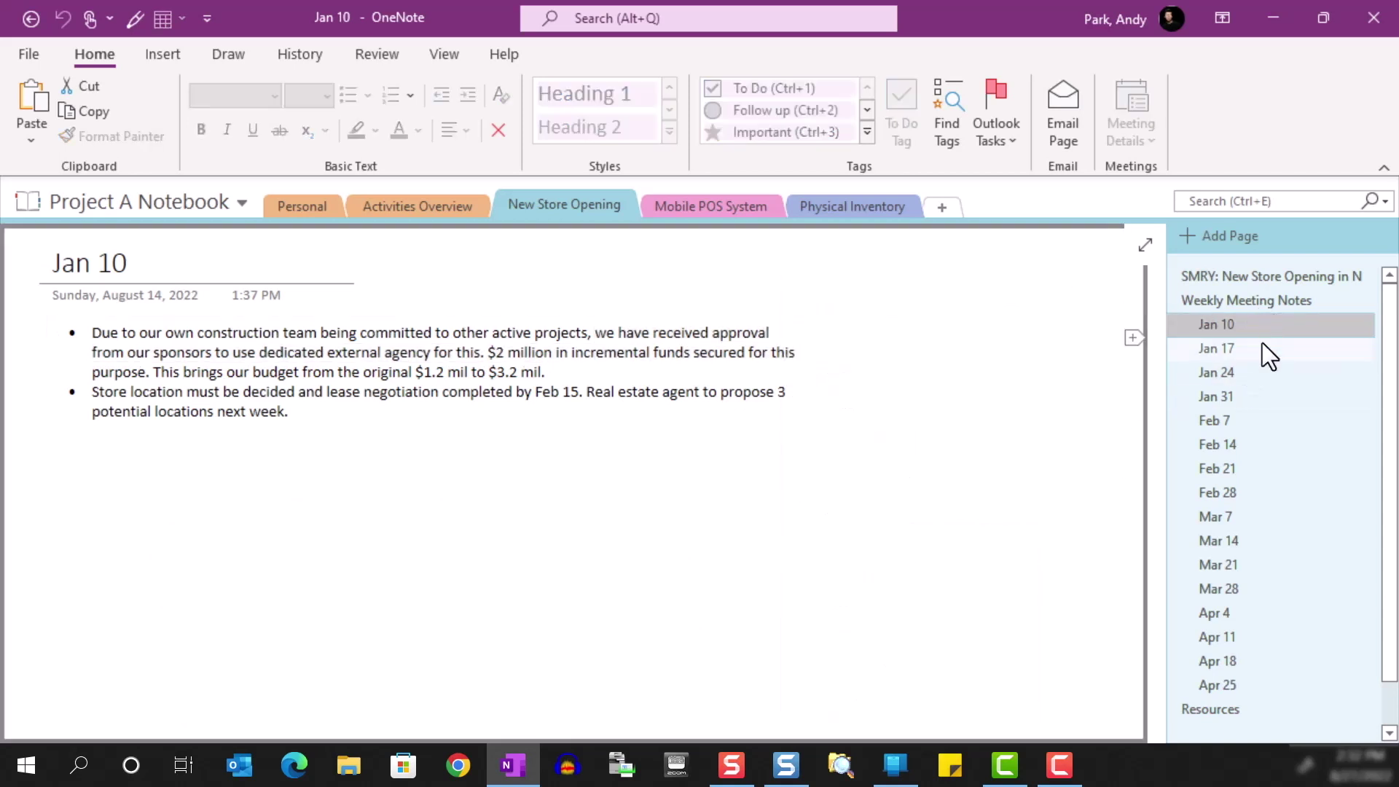
{"action": "left_click", "coordinate": [1253, 683], "text": "shift"}
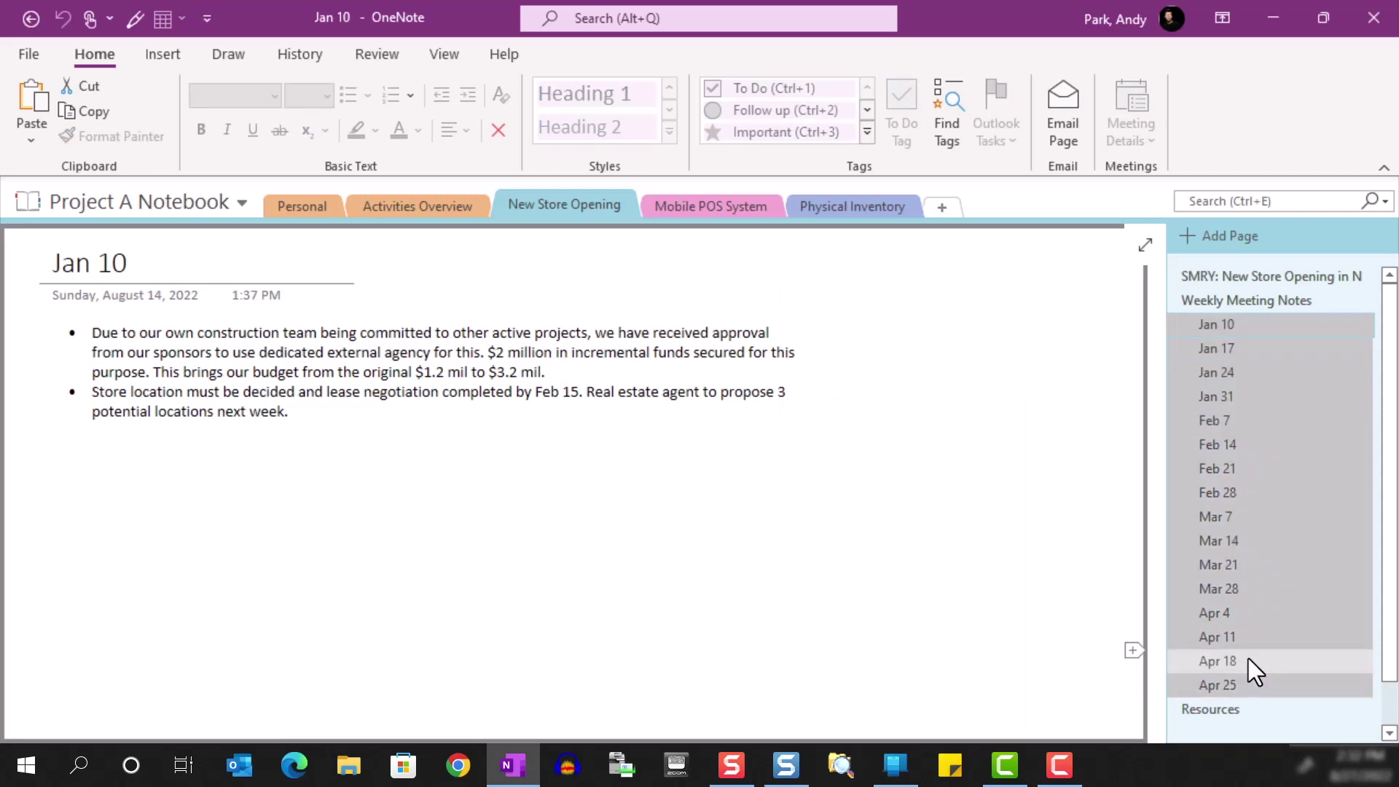
Paste links to the Jan 10–Apr 25 meeting pages below the table and test the Jan 10 link.
{"action": "right_click", "coordinate": [1245, 453]}
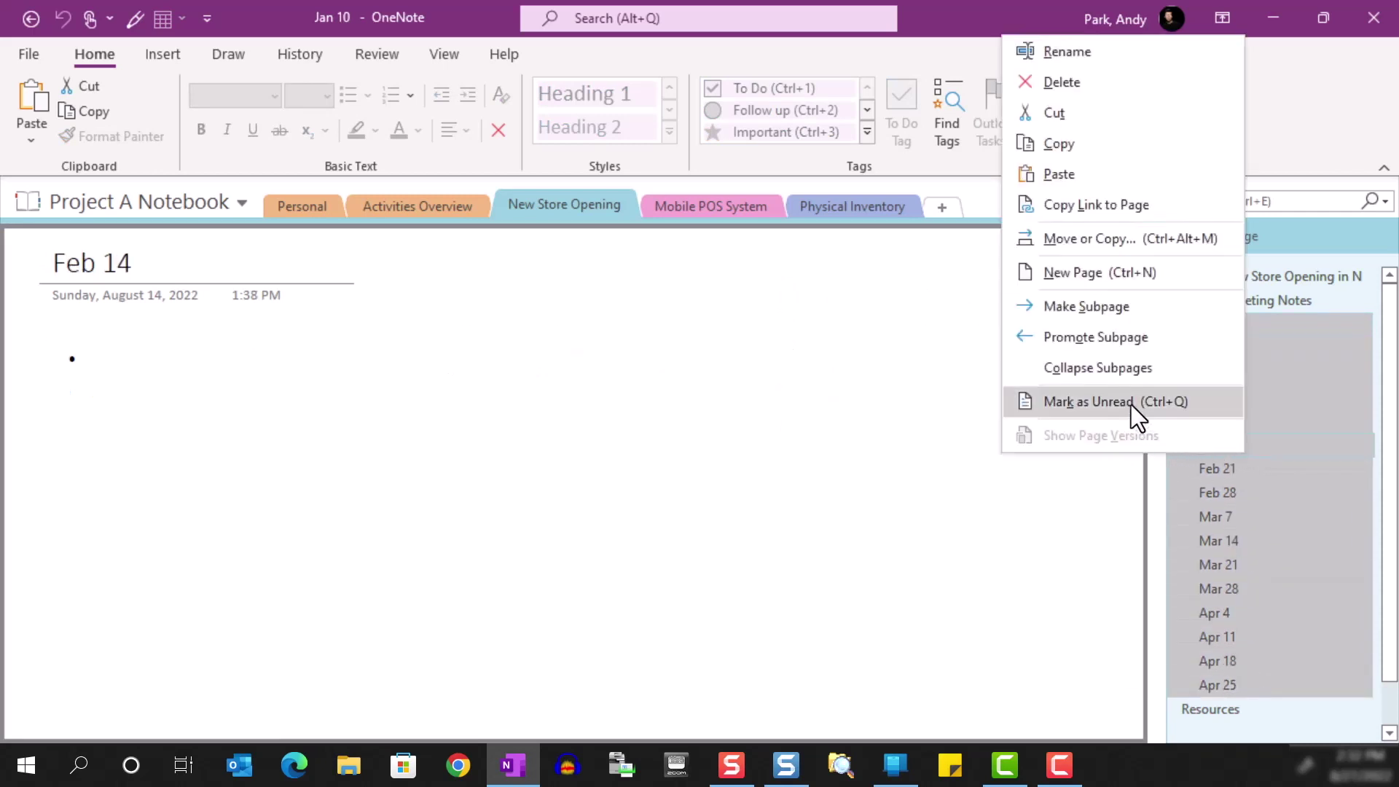
{"action": "left_click", "coordinate": [1104, 205]}
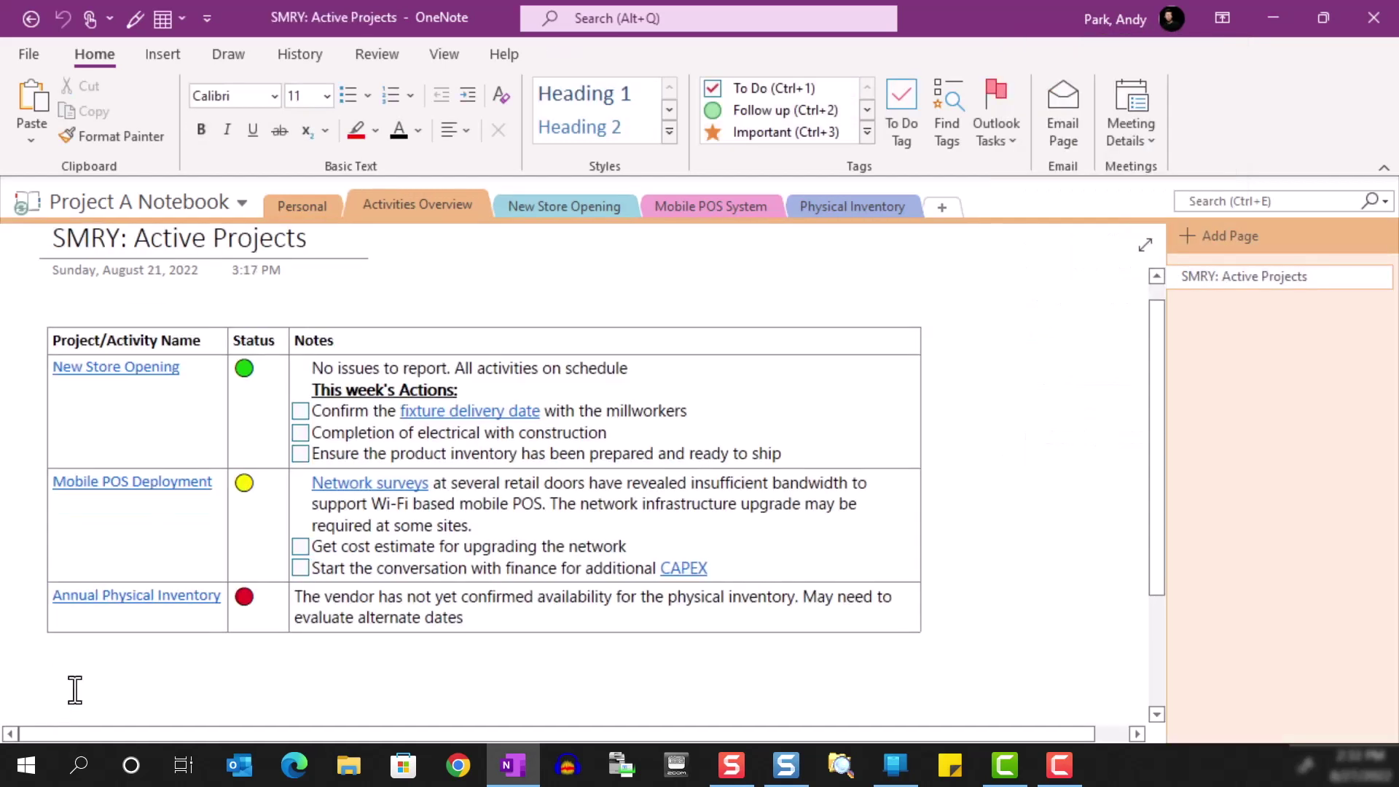
{"action": "key", "text": "ctrl+v"}
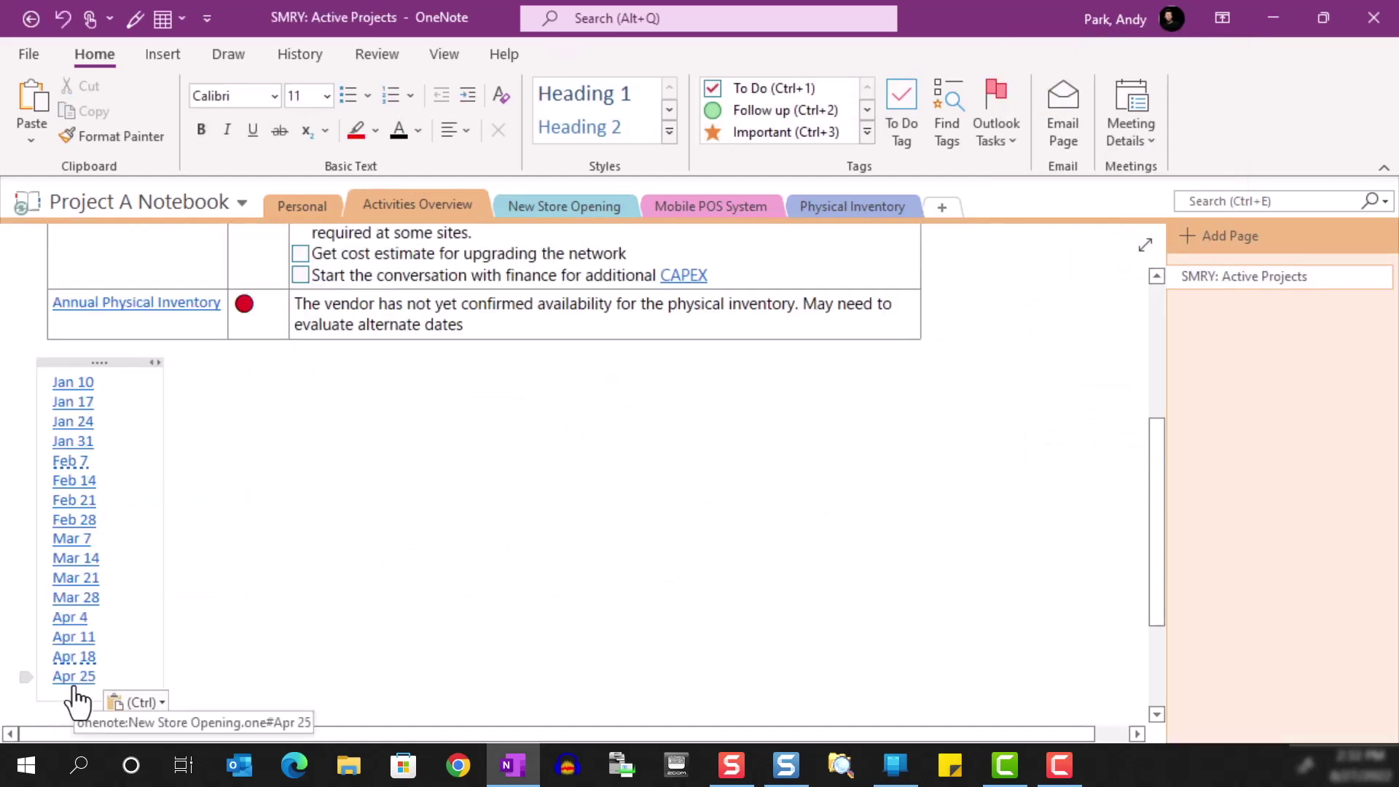
{"action": "left_click", "coordinate": [91, 385]}
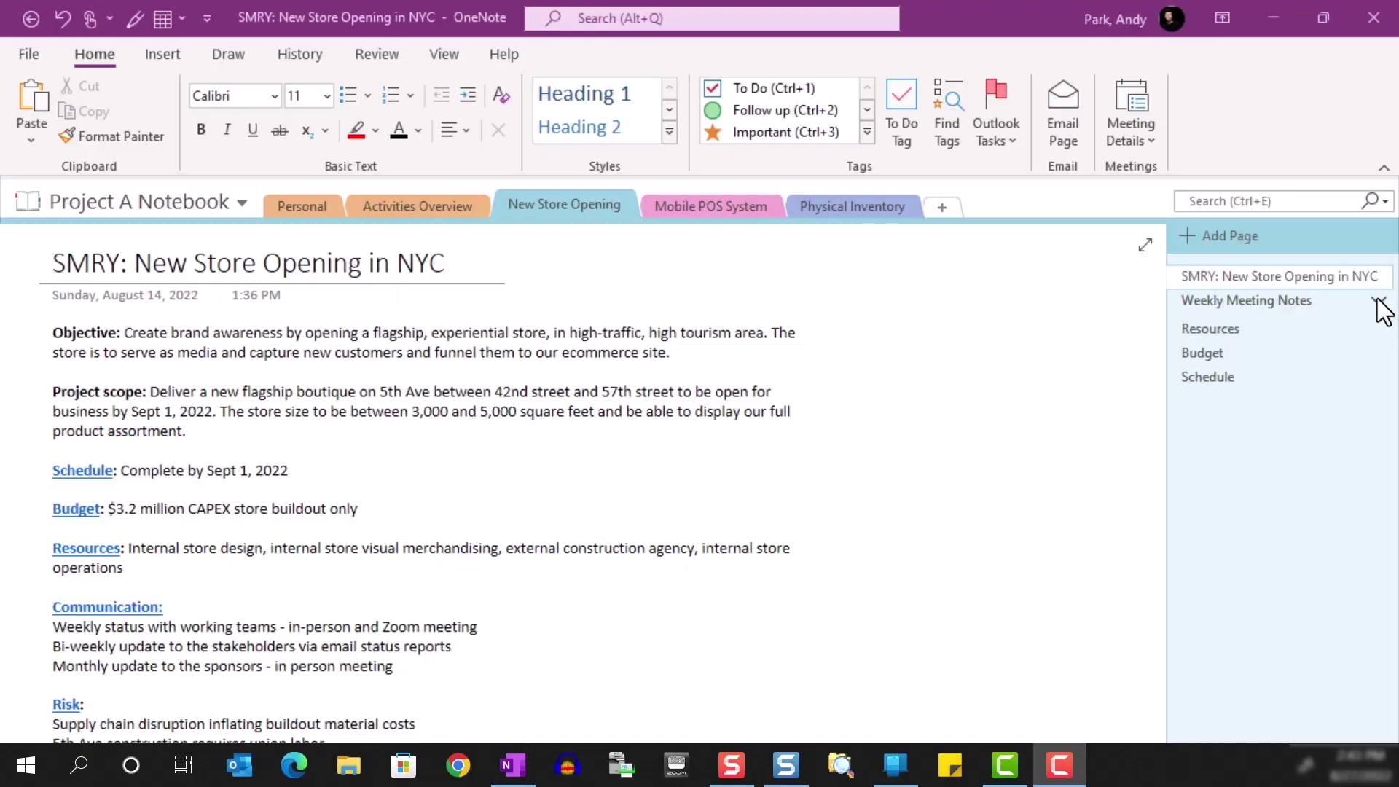
Expand the Weekly Meeting Notes page group on the SMRY: New Store Opening in NYC page.
{"action": "left_click", "coordinate": [1379, 302]}
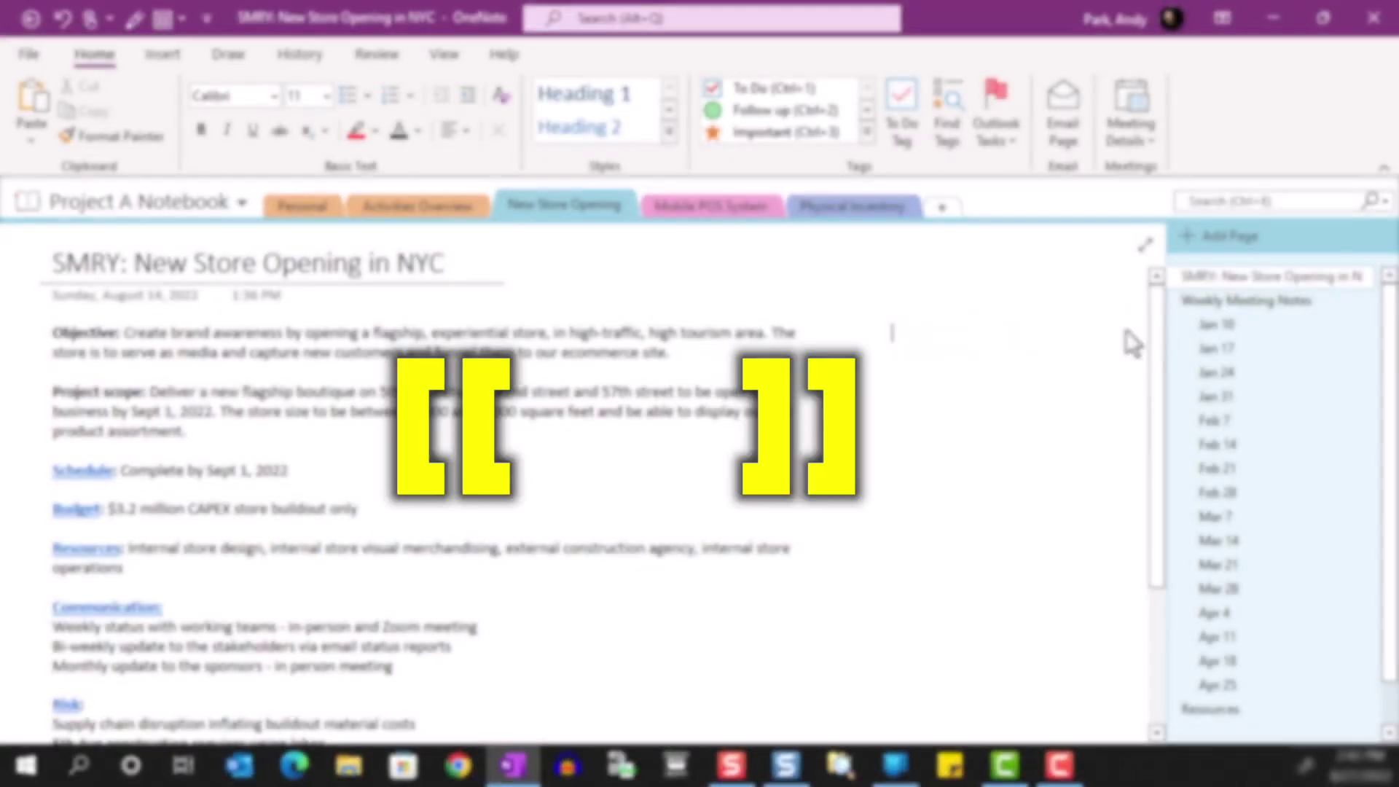
Collapse the meeting group, add a [[Resources]] wiki link and follow it to its new page.
{"action": "left_click", "coordinate": [1357, 300]}
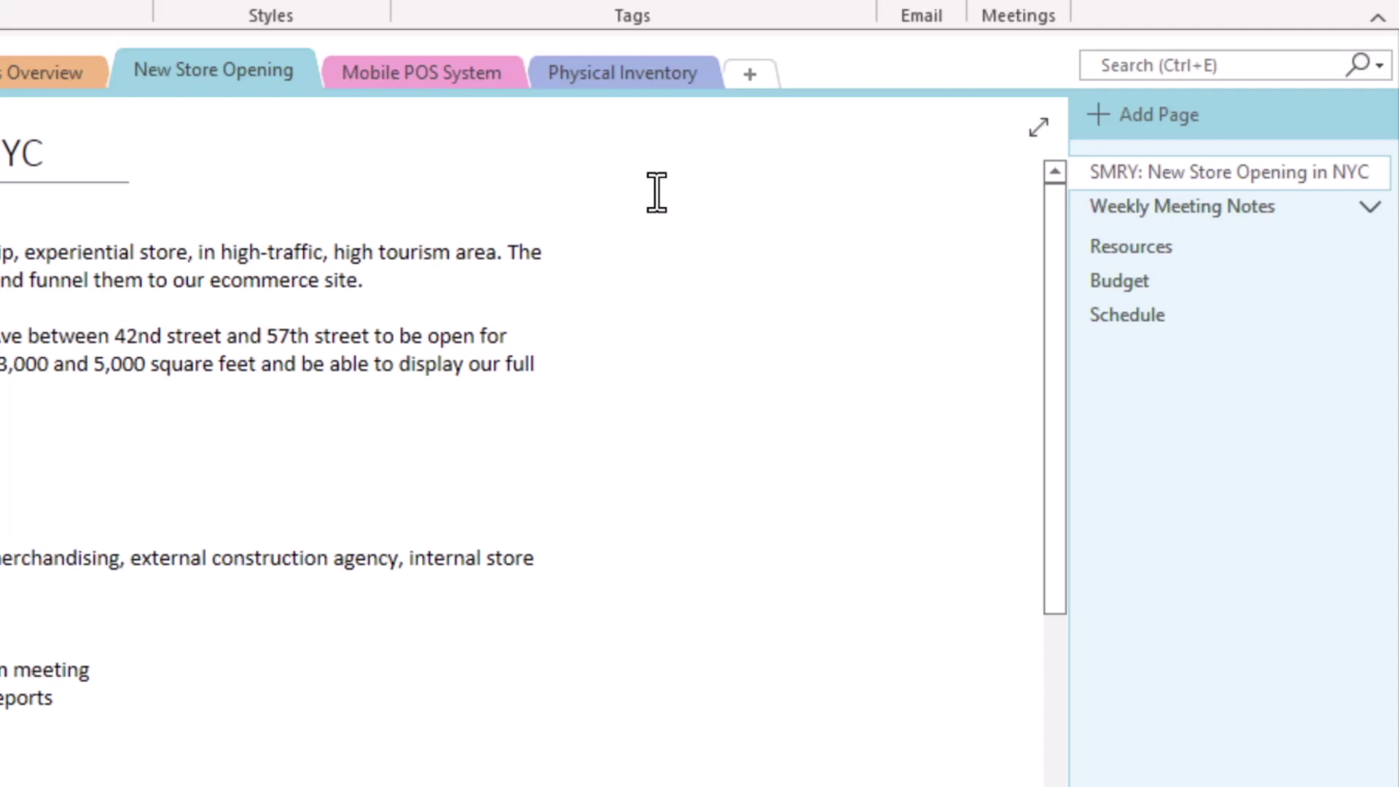
{"action": "type", "text": "[[Resources]]"}
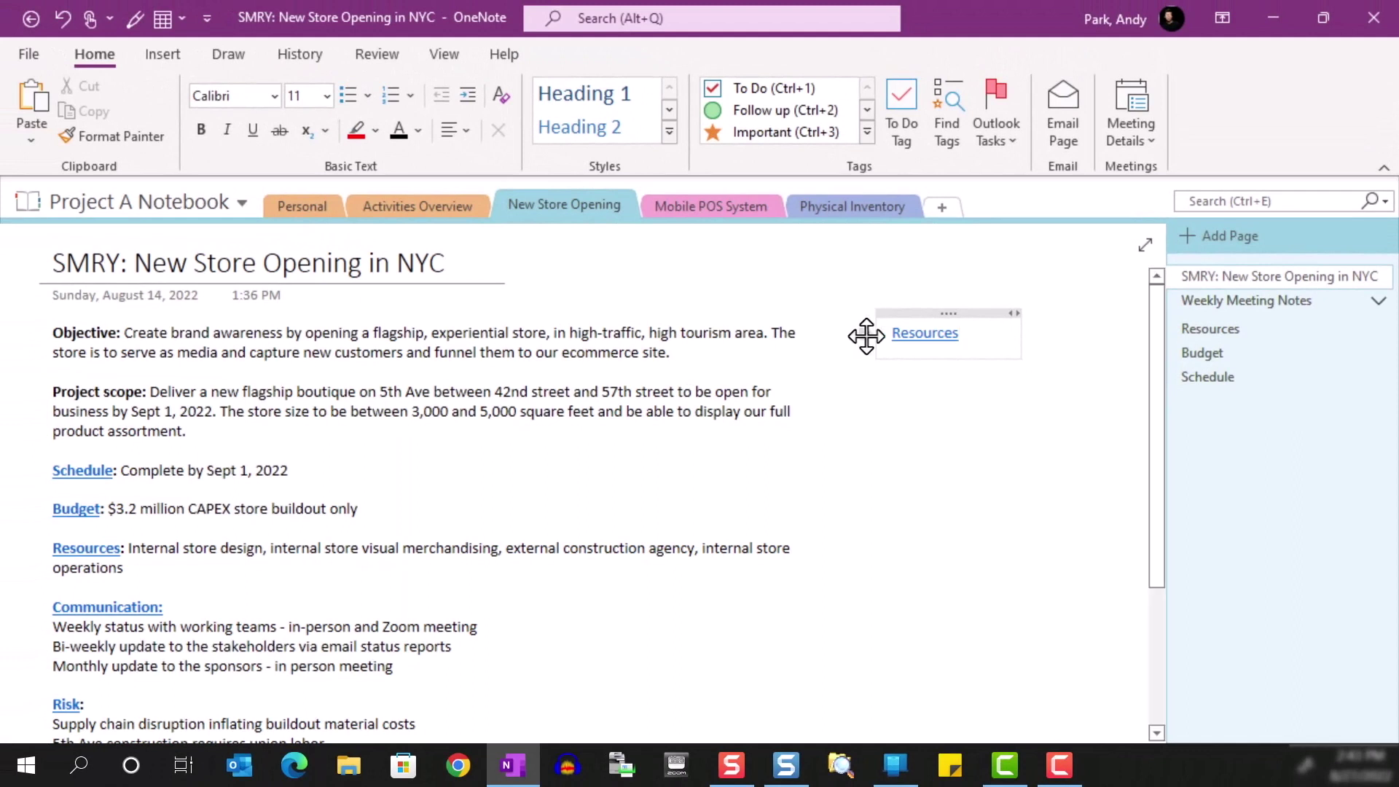
{"action": "left_click", "coordinate": [917, 336]}
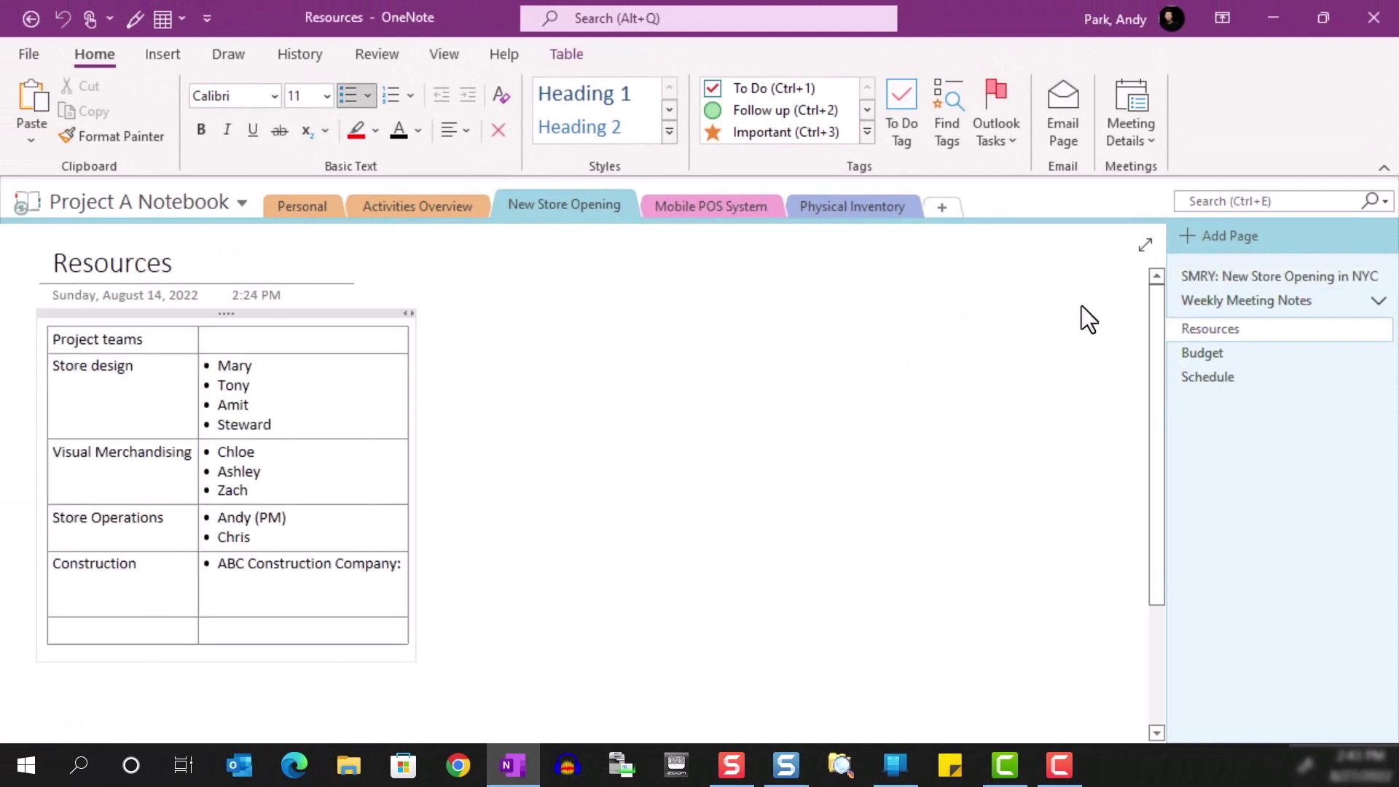
On the summary page, add a [[Risk]] wiki link below Resources and open the new Risk page.
{"action": "left_click", "coordinate": [1189, 278]}
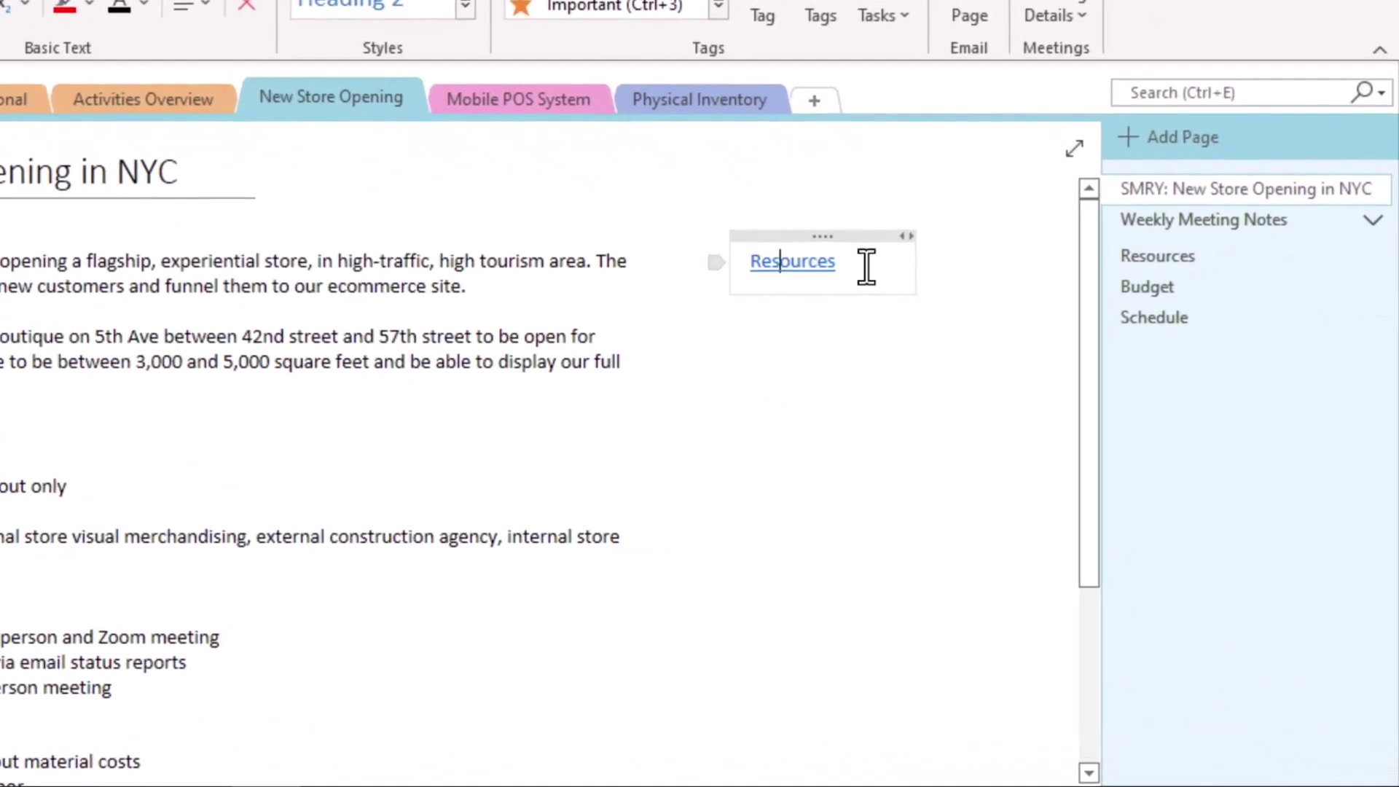
{"action": "key", "text": "Return"}
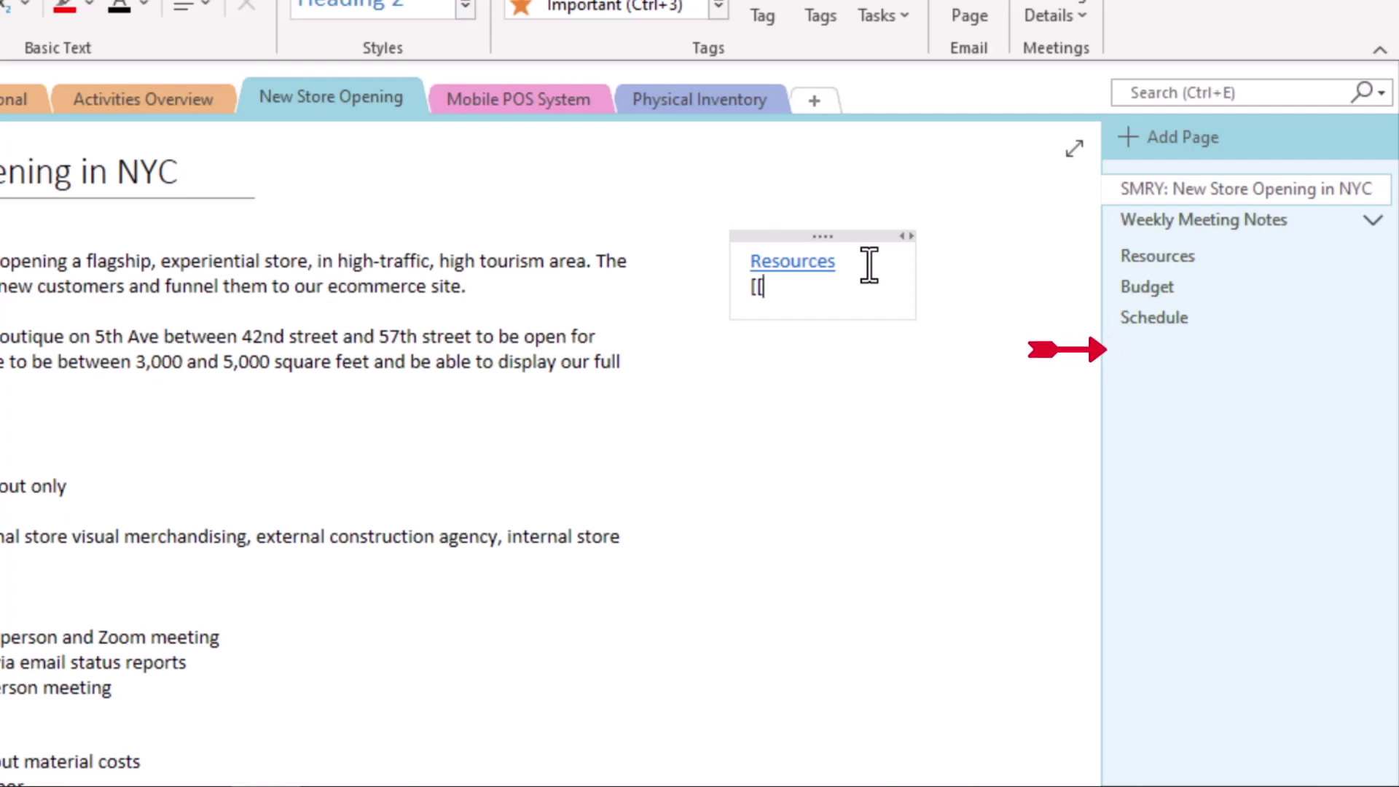
{"action": "type", "text": "[[Risk]]"}
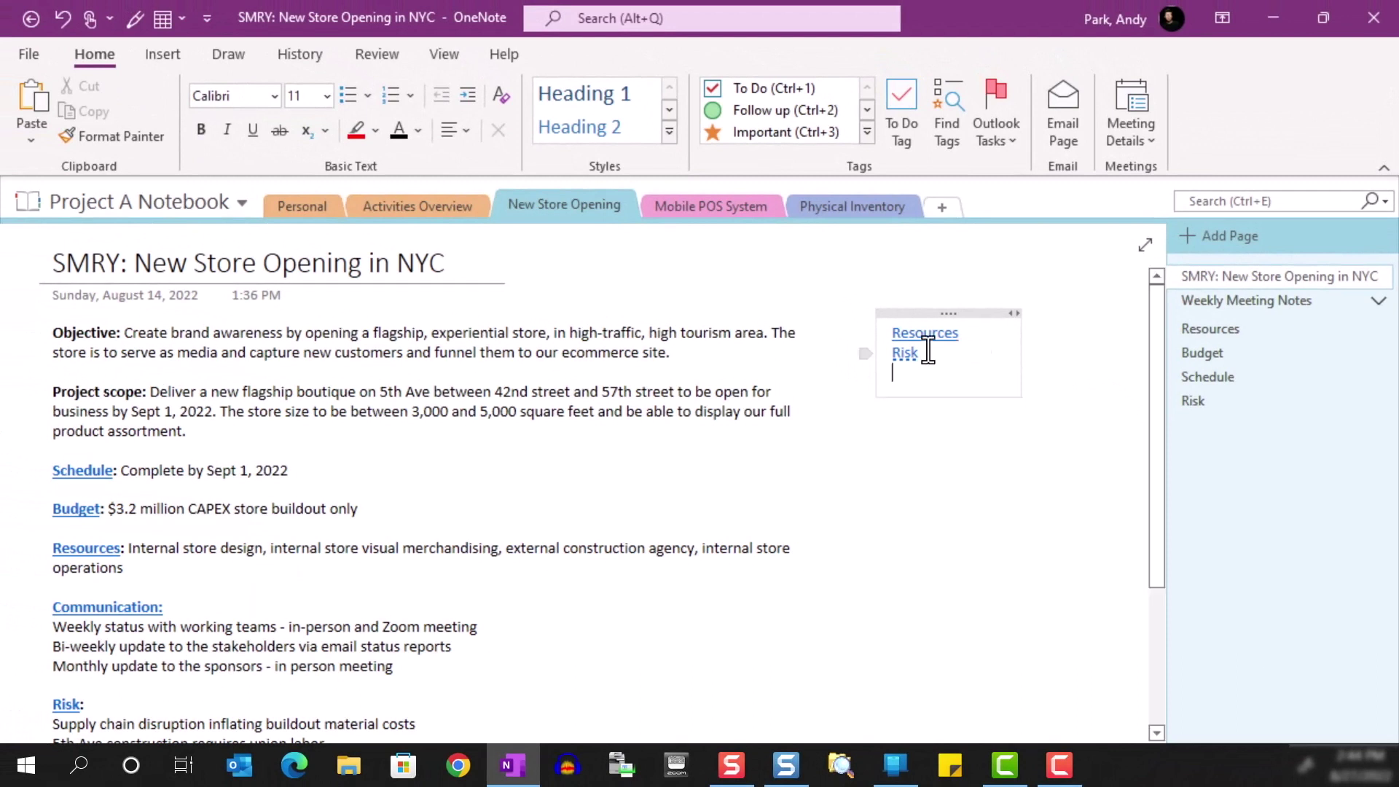
{"action": "left_click", "coordinate": [904, 352]}
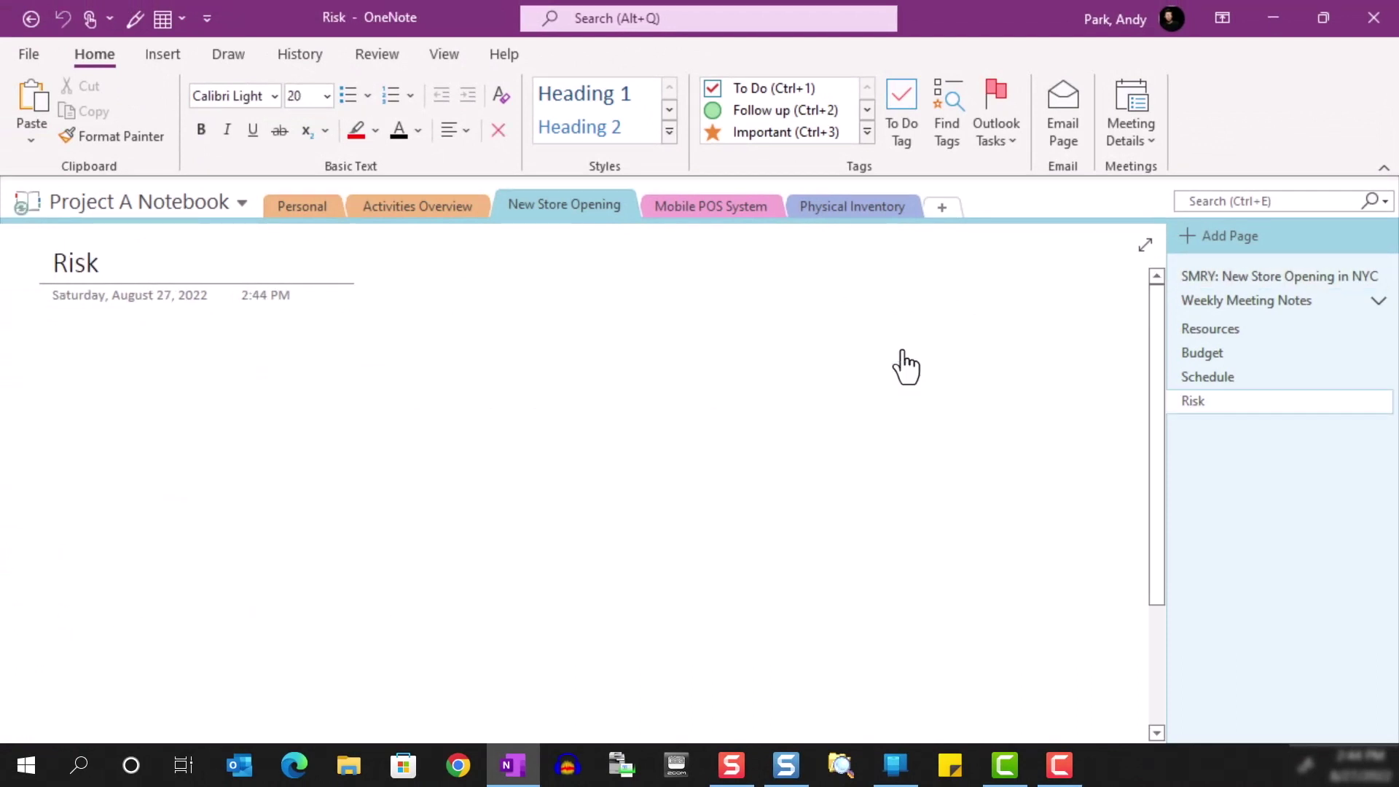
Copy a link to the Jan 10 bullet about store location.
{"action": "left_click", "coordinate": [543, 204]}
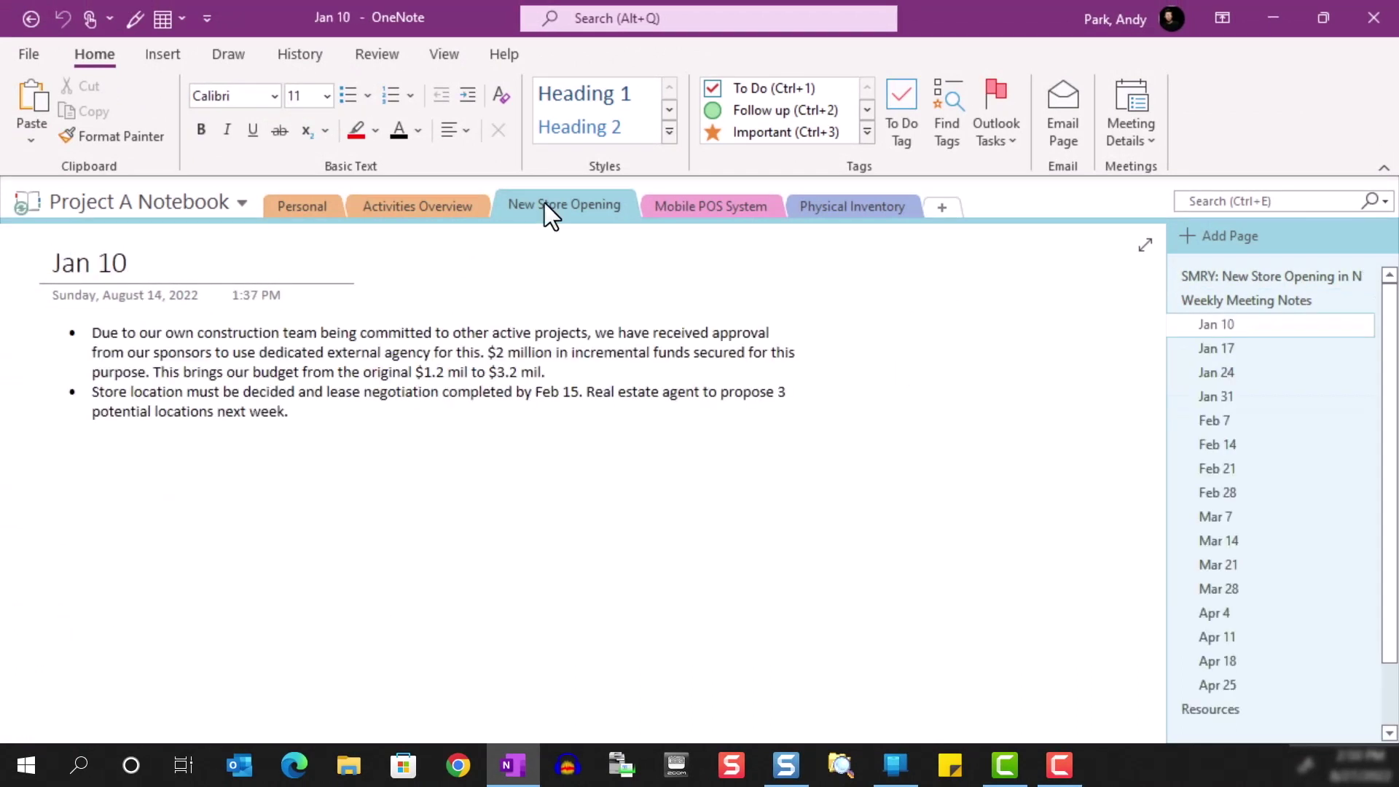
{"action": "left_click_drag", "start_coordinate": [312, 413], "coordinate": [89, 398]}
{"action": "right_click", "coordinate": [146, 406]}
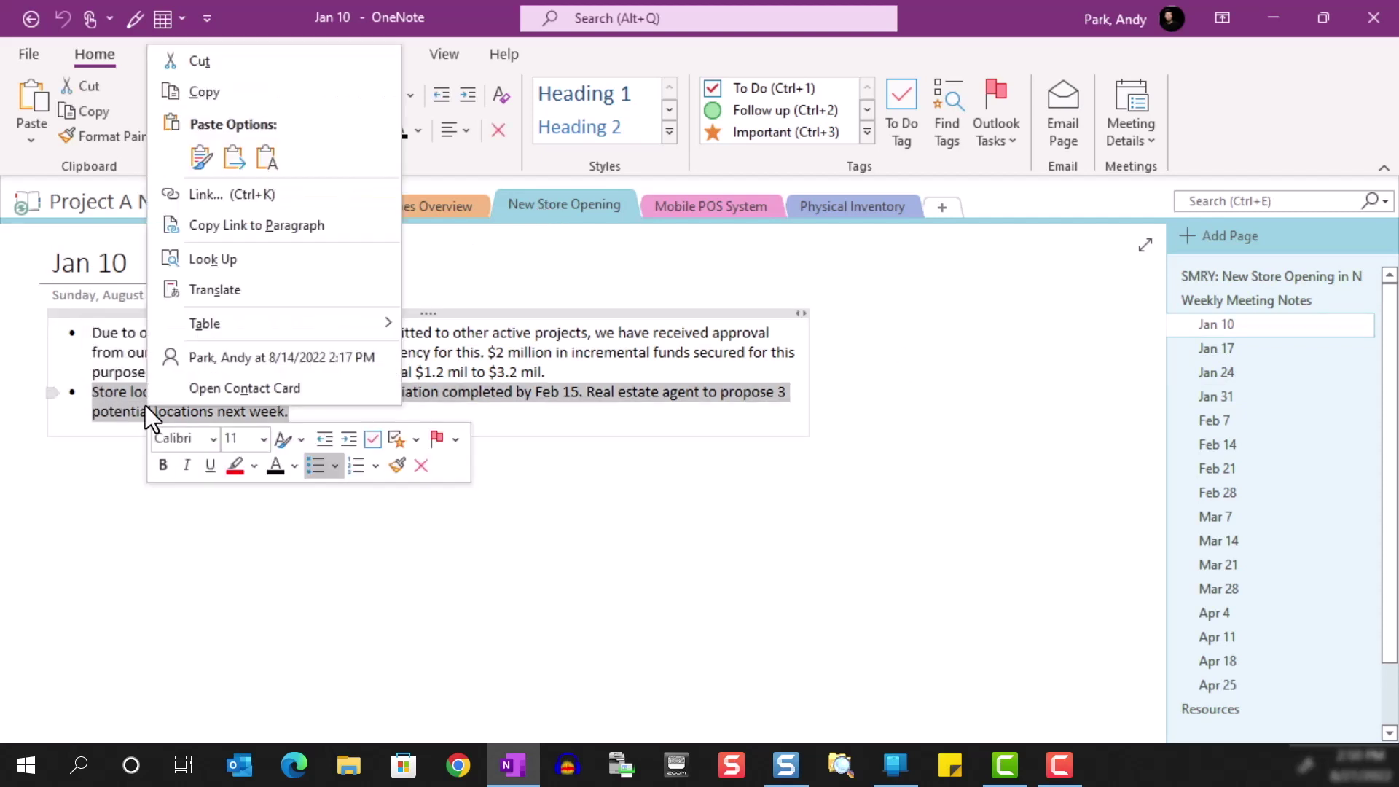
{"action": "left_click", "coordinate": [290, 226]}
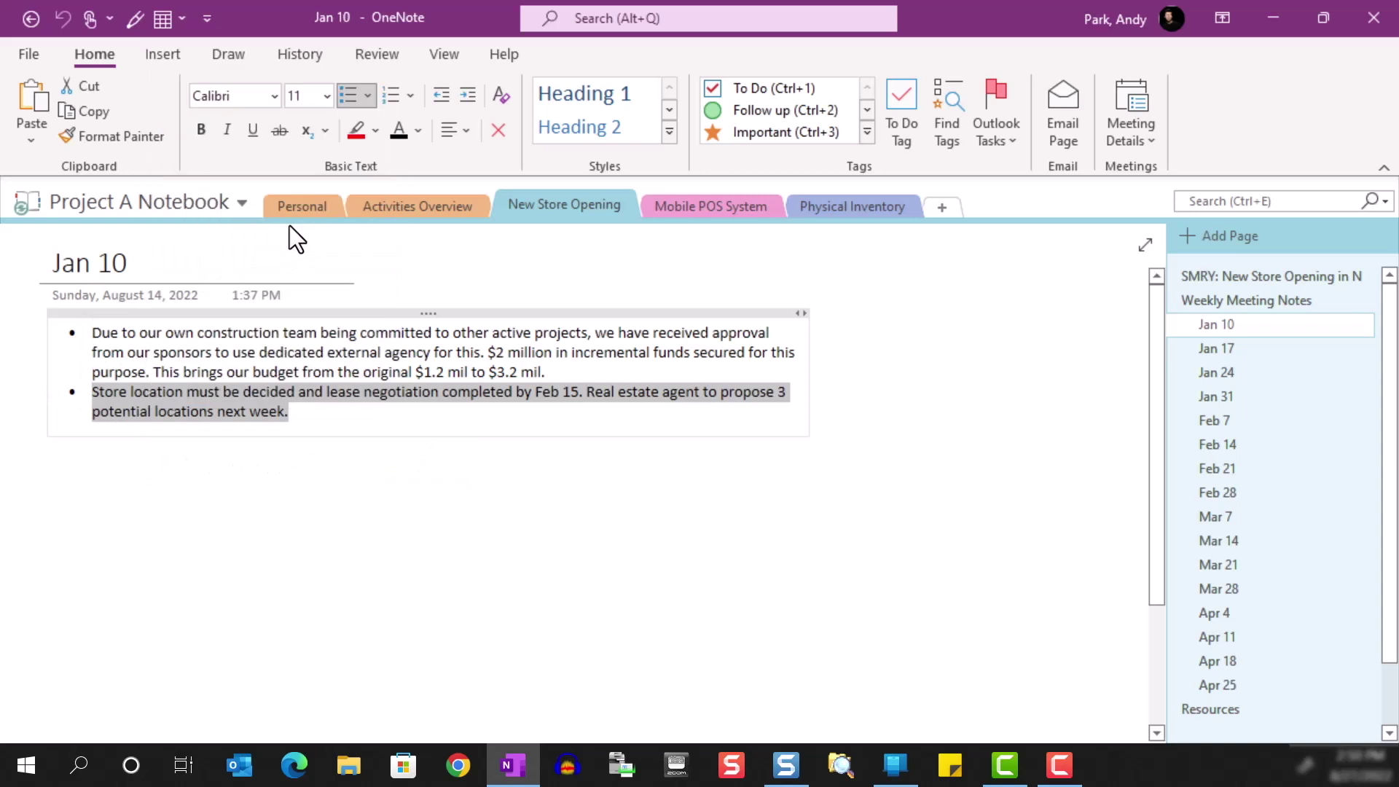
Paste that paragraph link as a new to-do below the ready to ship action in Activities Overview.
{"action": "left_click", "coordinate": [376, 207]}
{"action": "left_click", "coordinate": [796, 465]}
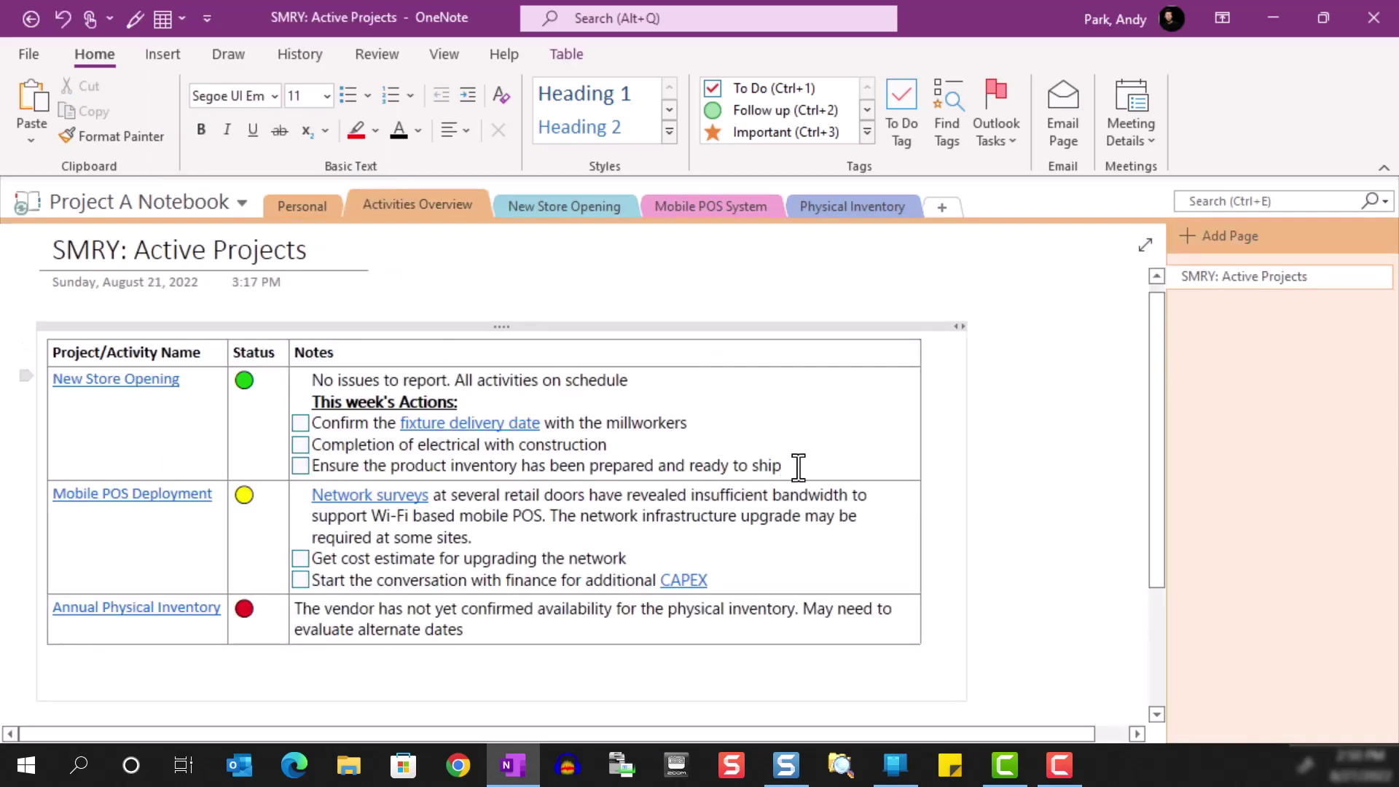
{"action": "key", "text": "Return"}
{"action": "type", "text": "Store location must be decided and lease negotiation completed by"}
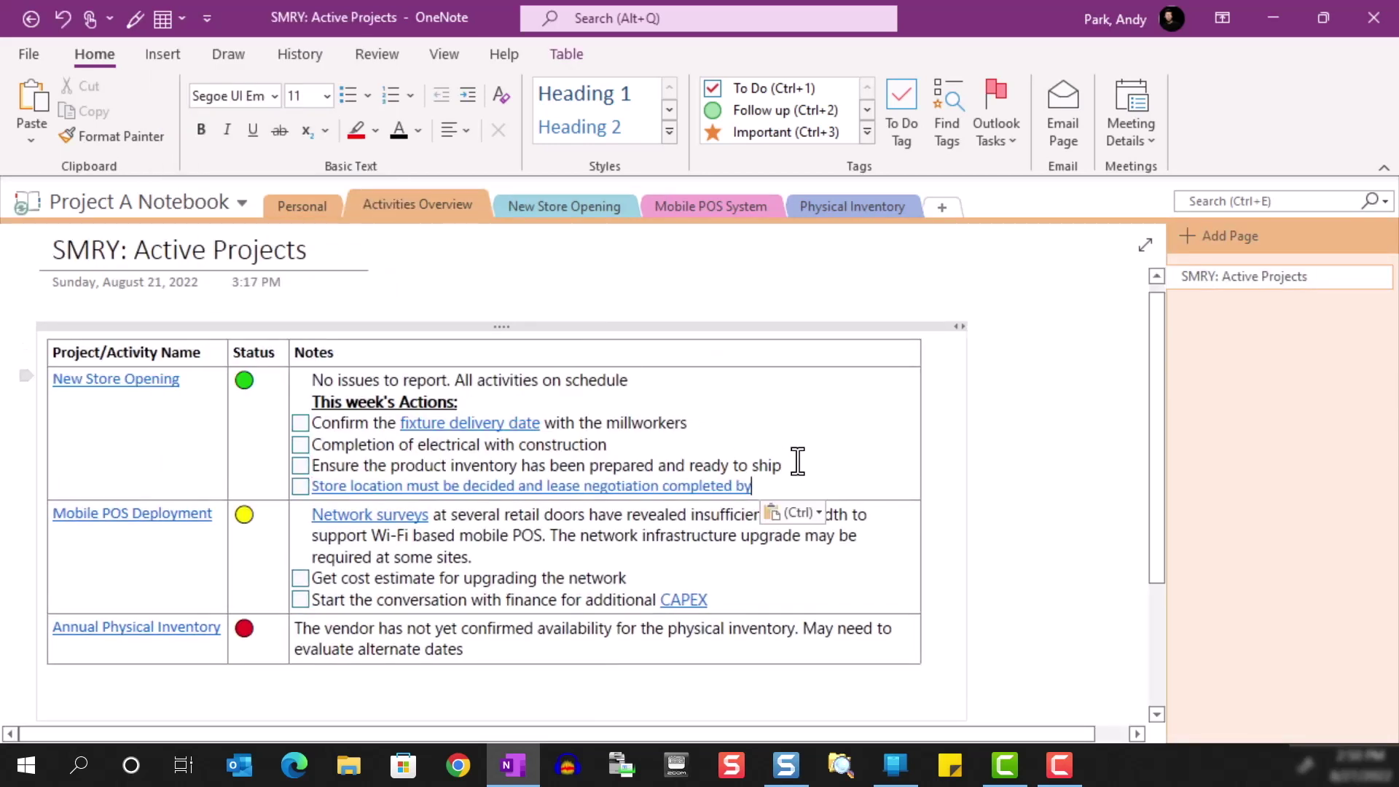
Change the pasted link's display text to Lease Negotiation and append 'due'.
{"action": "right_click", "coordinate": [681, 487]}
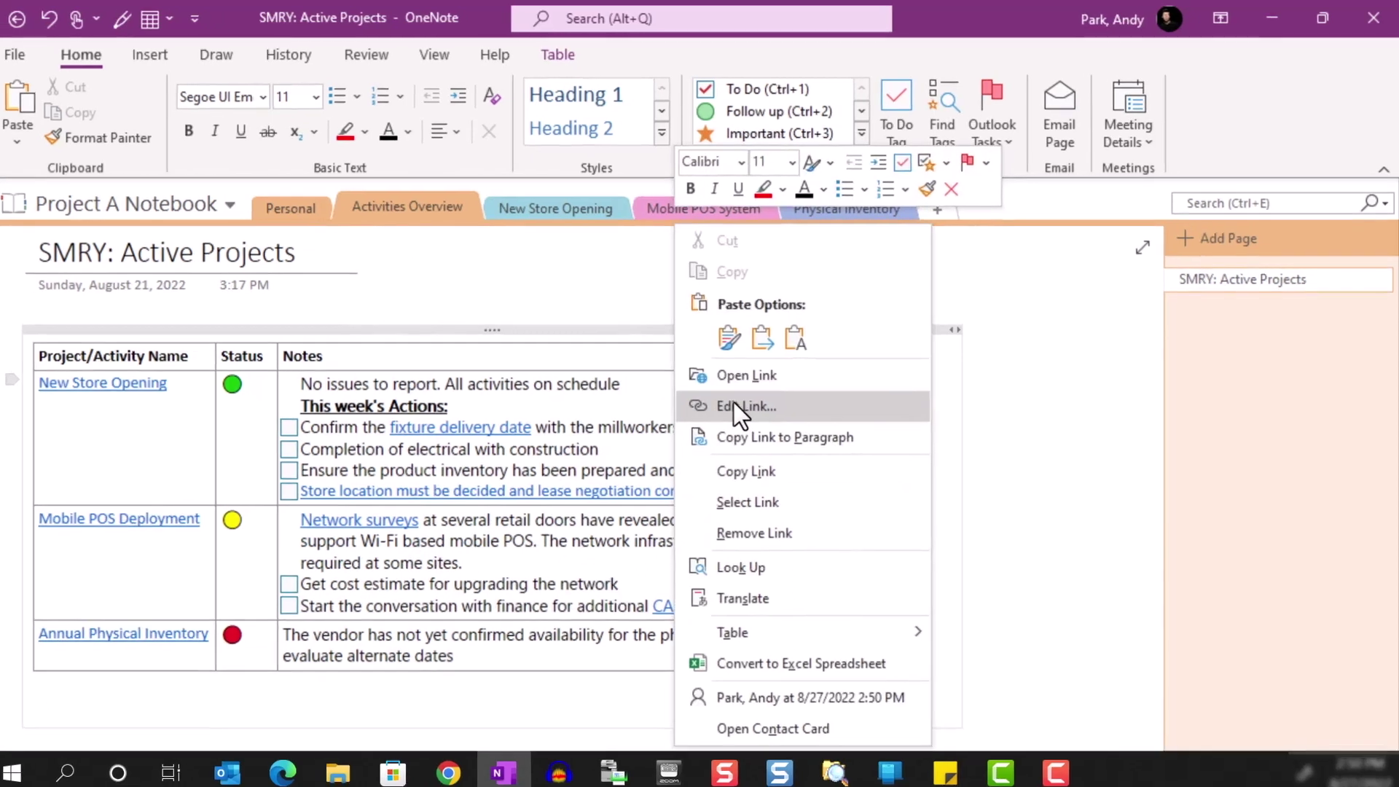
{"action": "left_click", "coordinate": [753, 401]}
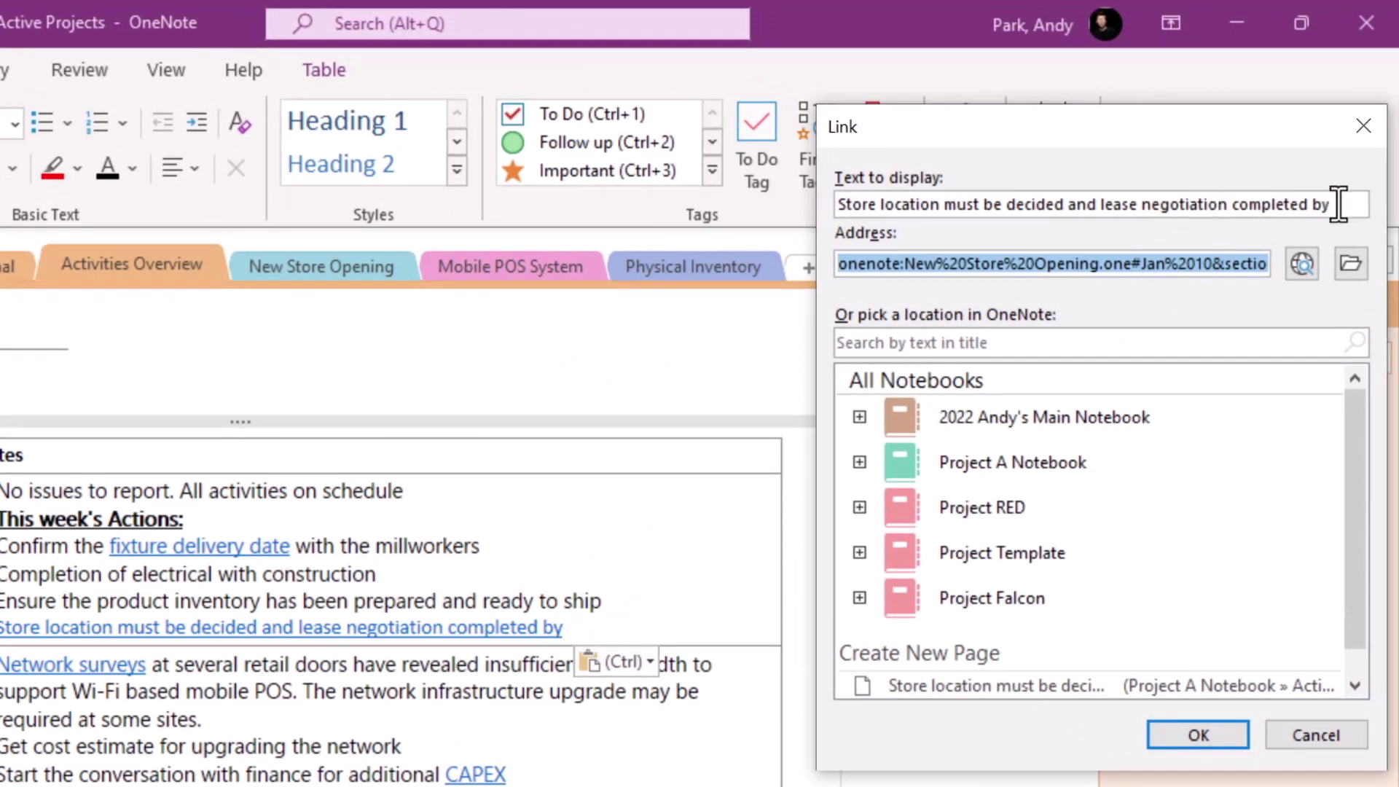
{"action": "left_click_drag", "start_coordinate": [1337, 206], "coordinate": [771, 208]}
{"action": "type", "text": "Lease Negotiation"}
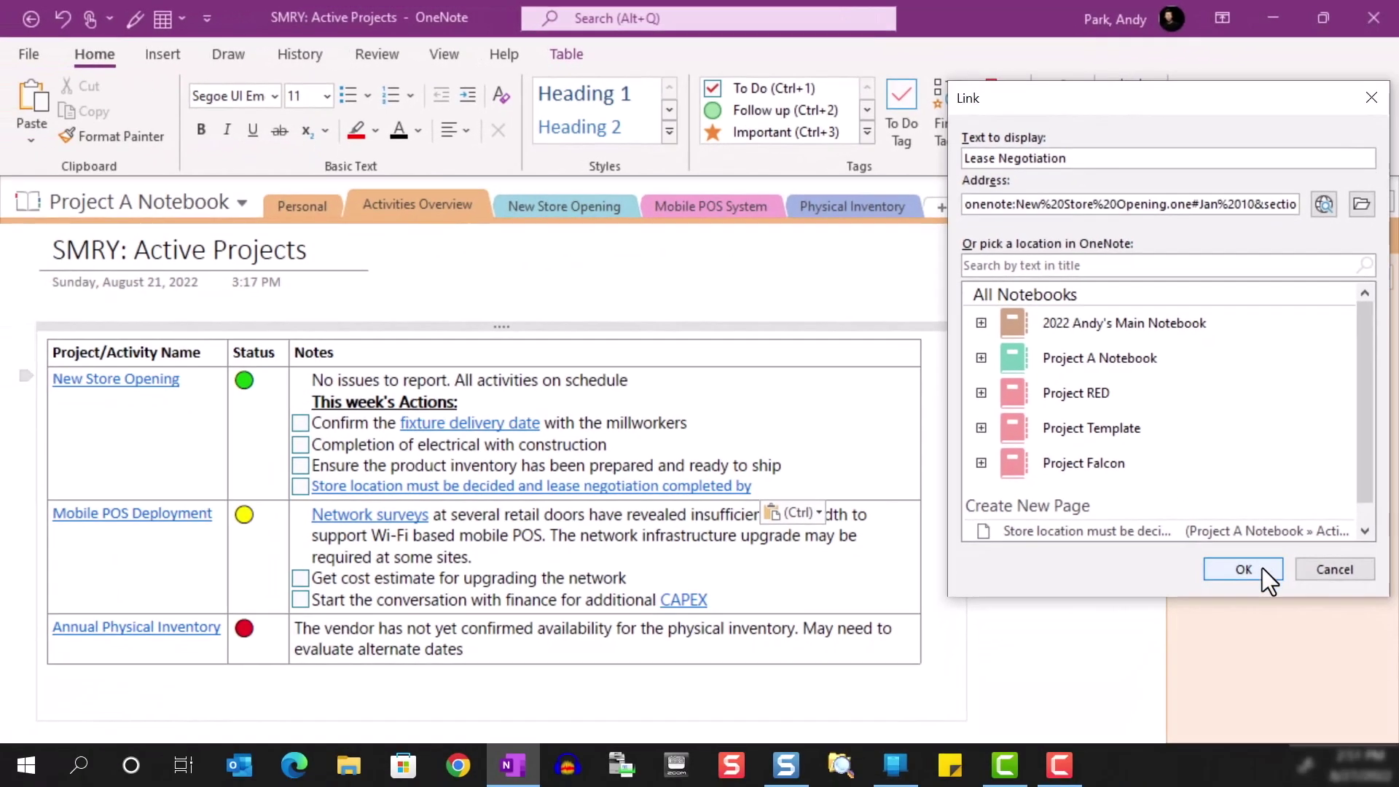
{"action": "left_click", "coordinate": [1199, 734]}
{"action": "type", "text": "due"}
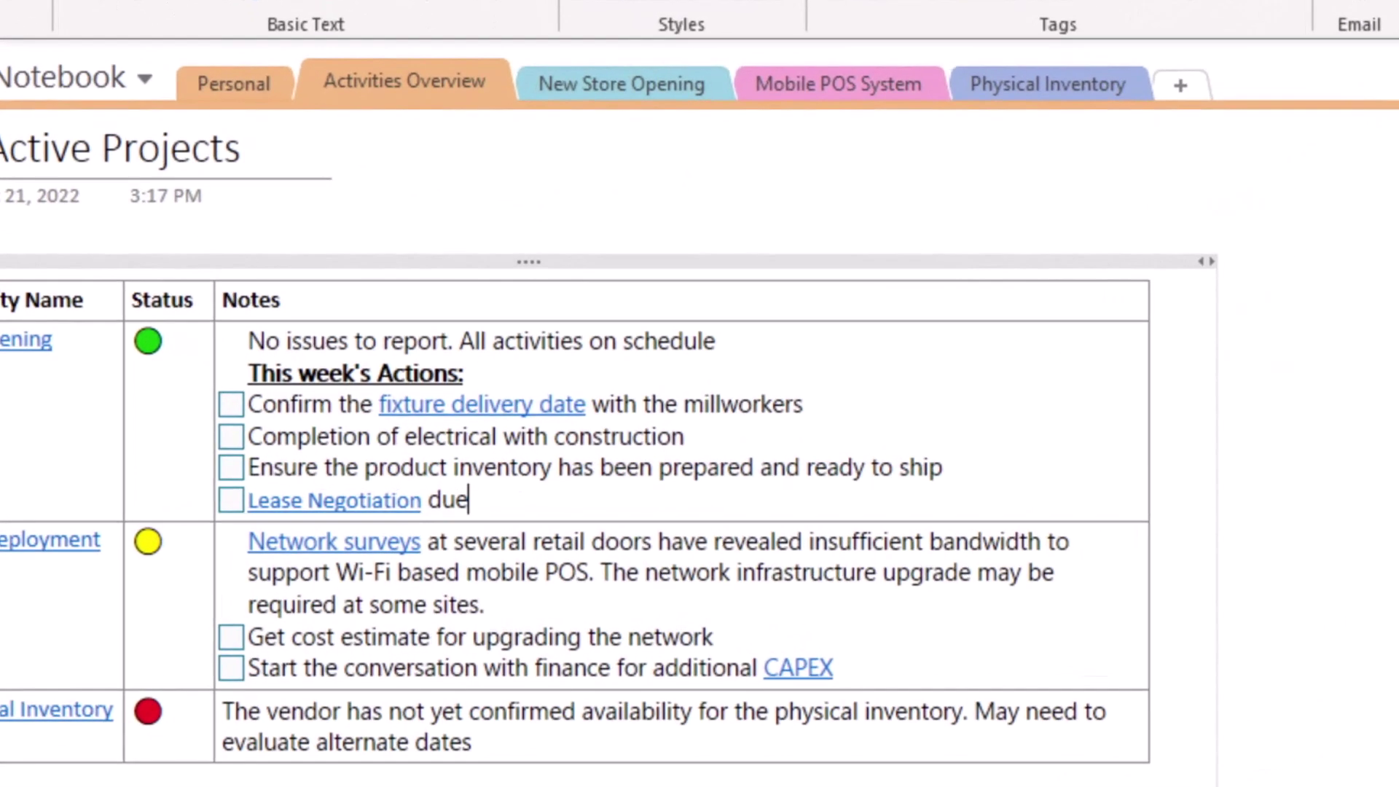
Add a second to-do 'Lease Negotiation' linked to the copied paragraph address and test it.
{"action": "key", "text": "Return"}
{"action": "type", "text": "Lease "}
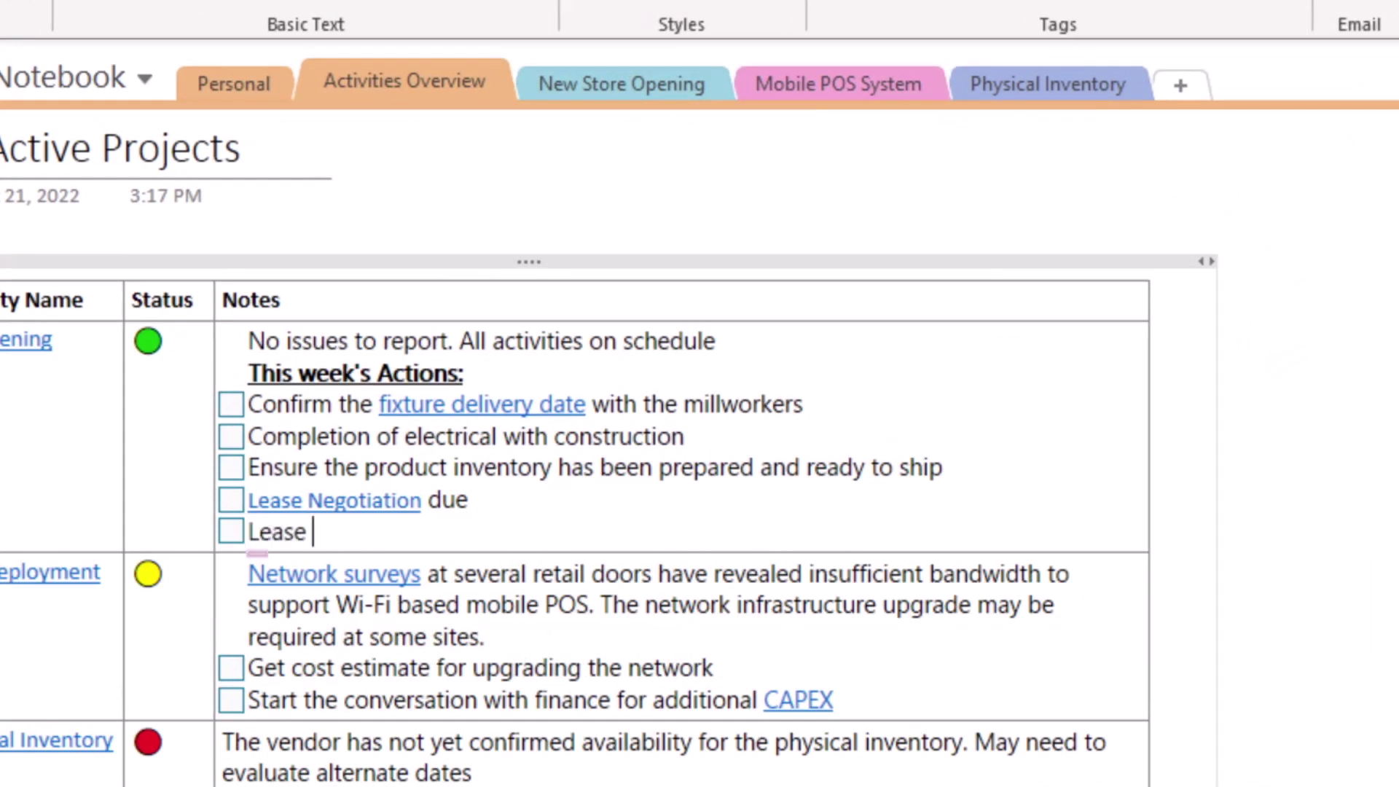
{"action": "type", "text": "Negotiation due"}
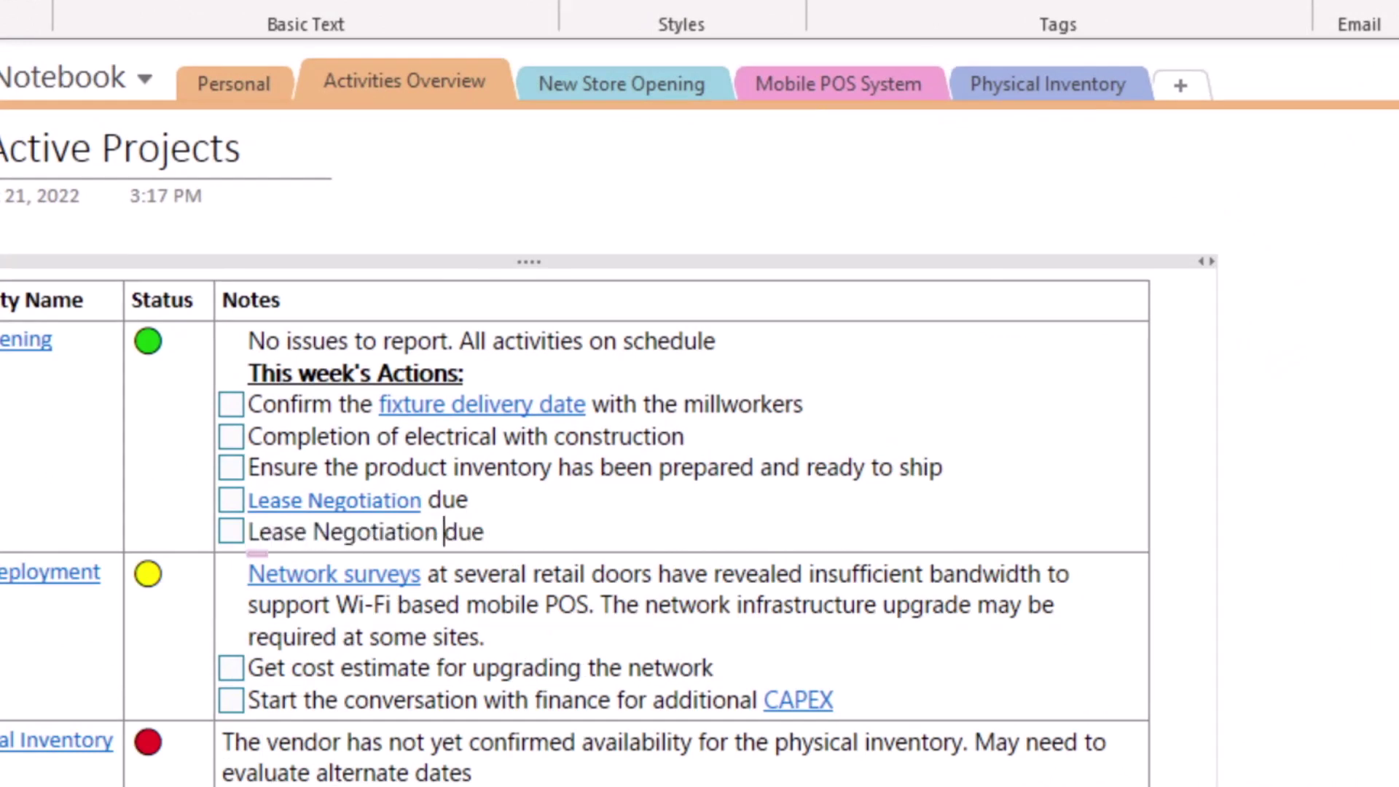
{"action": "double_click", "coordinate": [366, 532]}
{"action": "key", "text": "ctrl+k"}
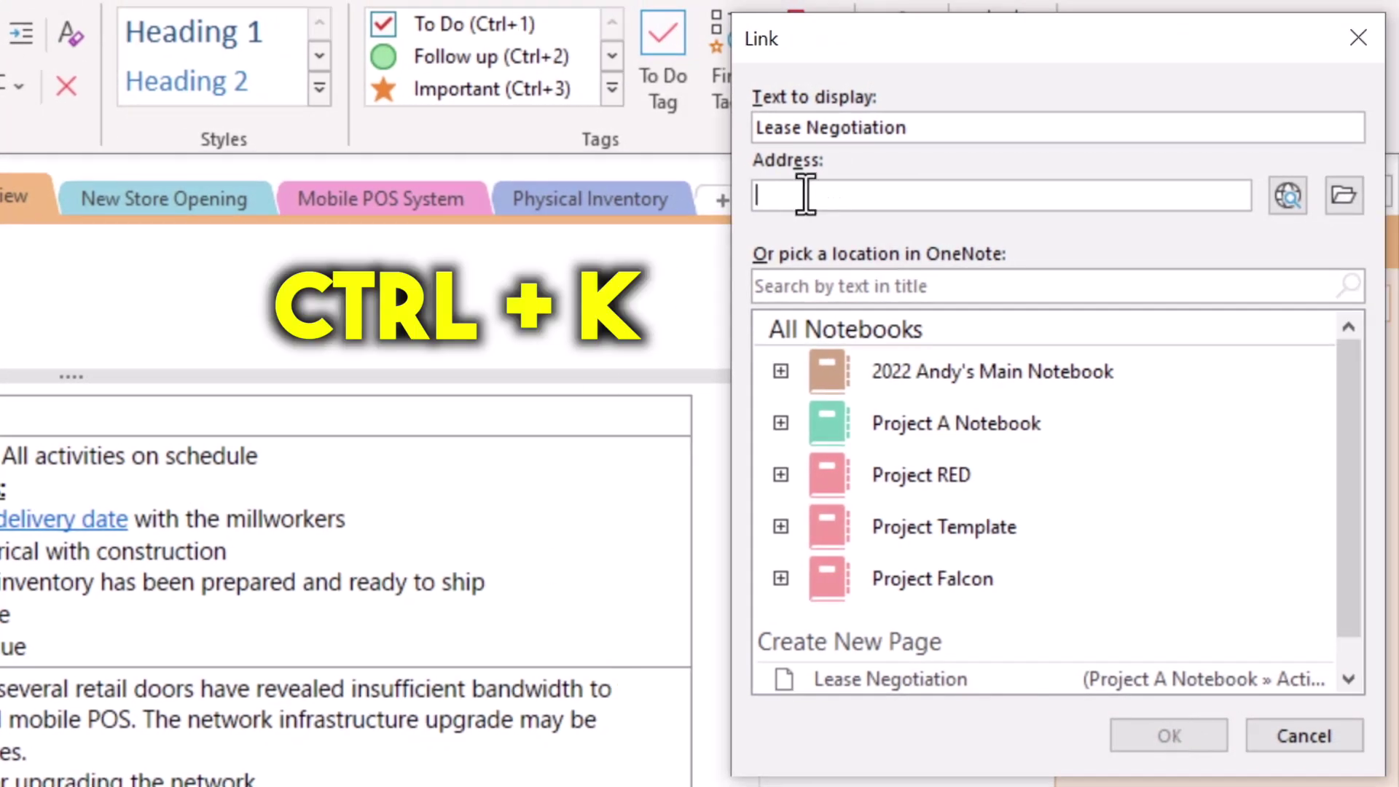
{"action": "right_click", "coordinate": [806, 194]}
{"action": "left_click", "coordinate": [886, 292]}
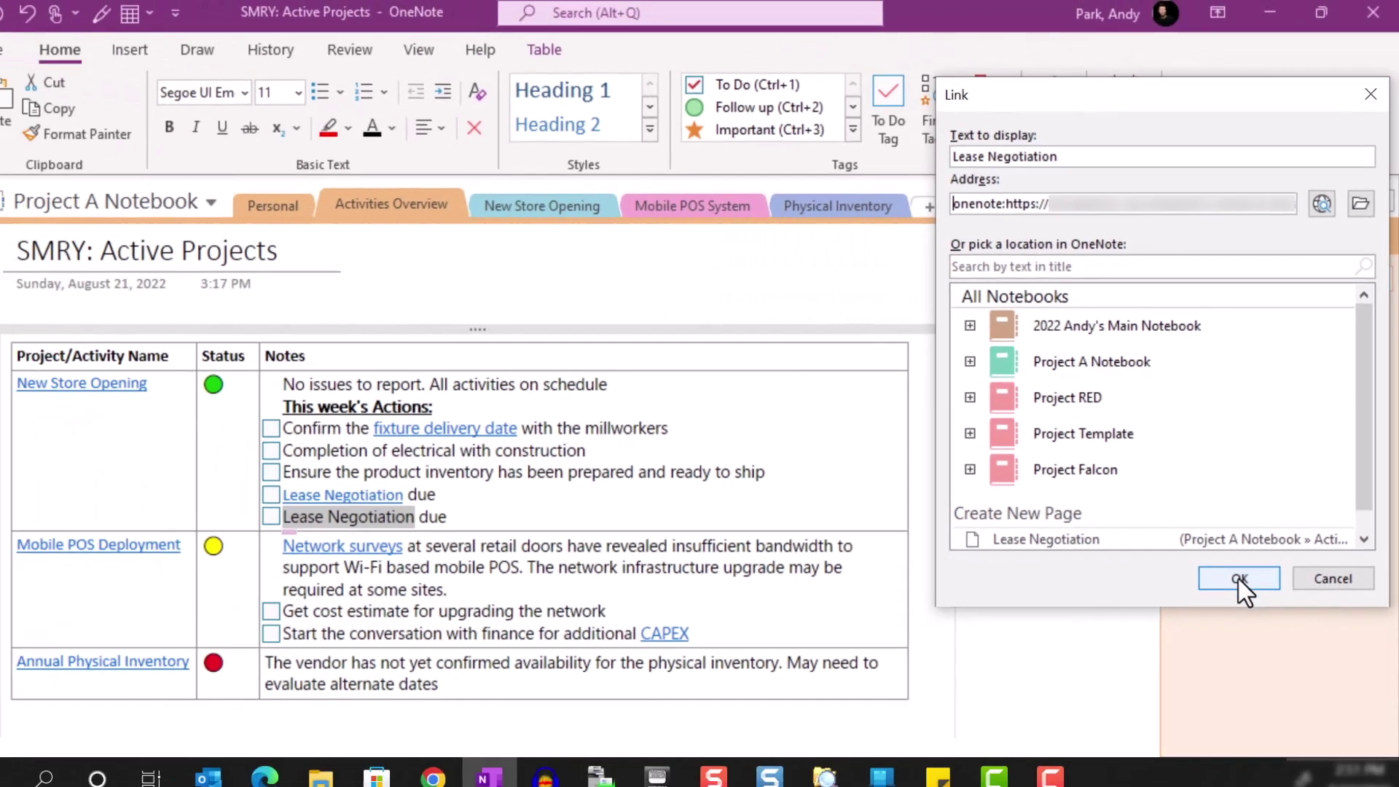
{"action": "left_click", "coordinate": [1169, 736]}
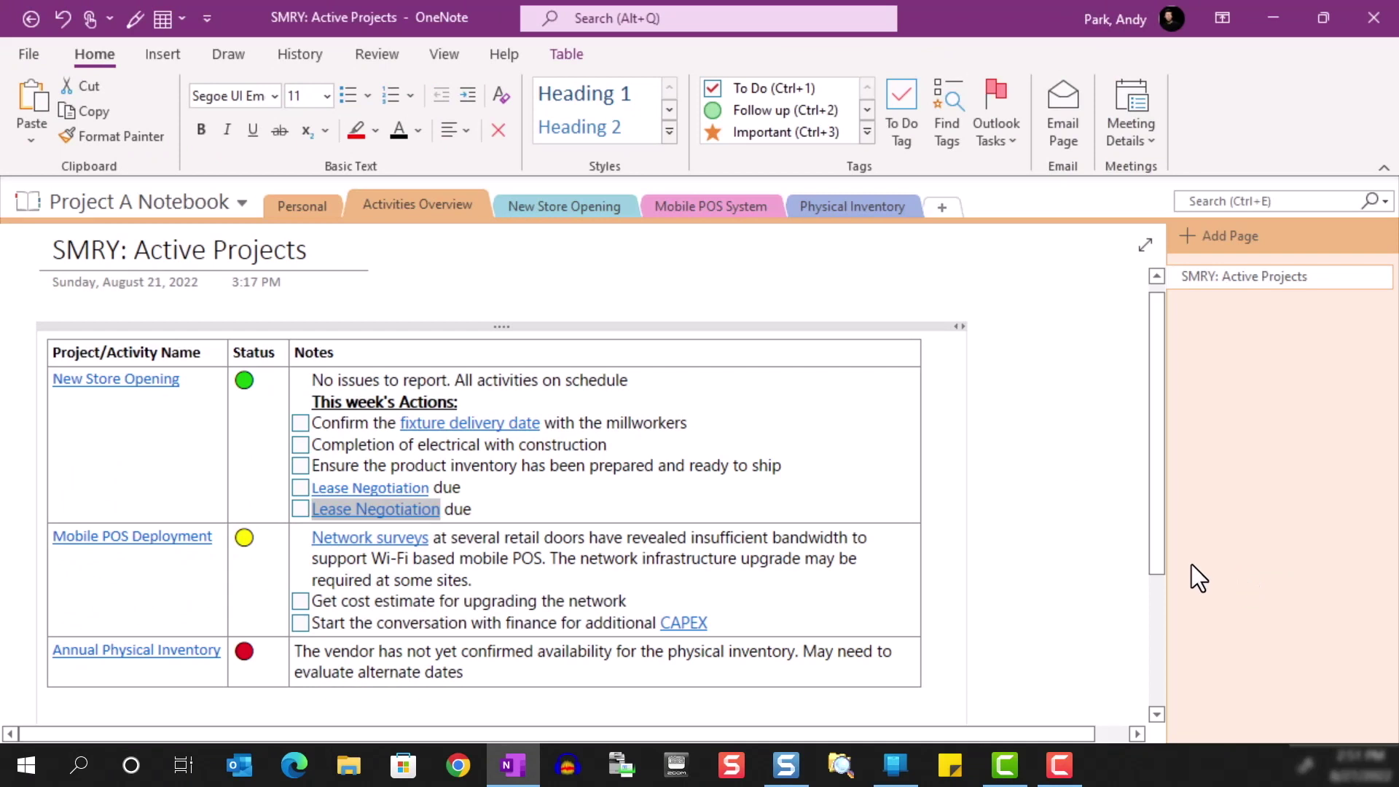
{"action": "left_click", "coordinate": [743, 506]}
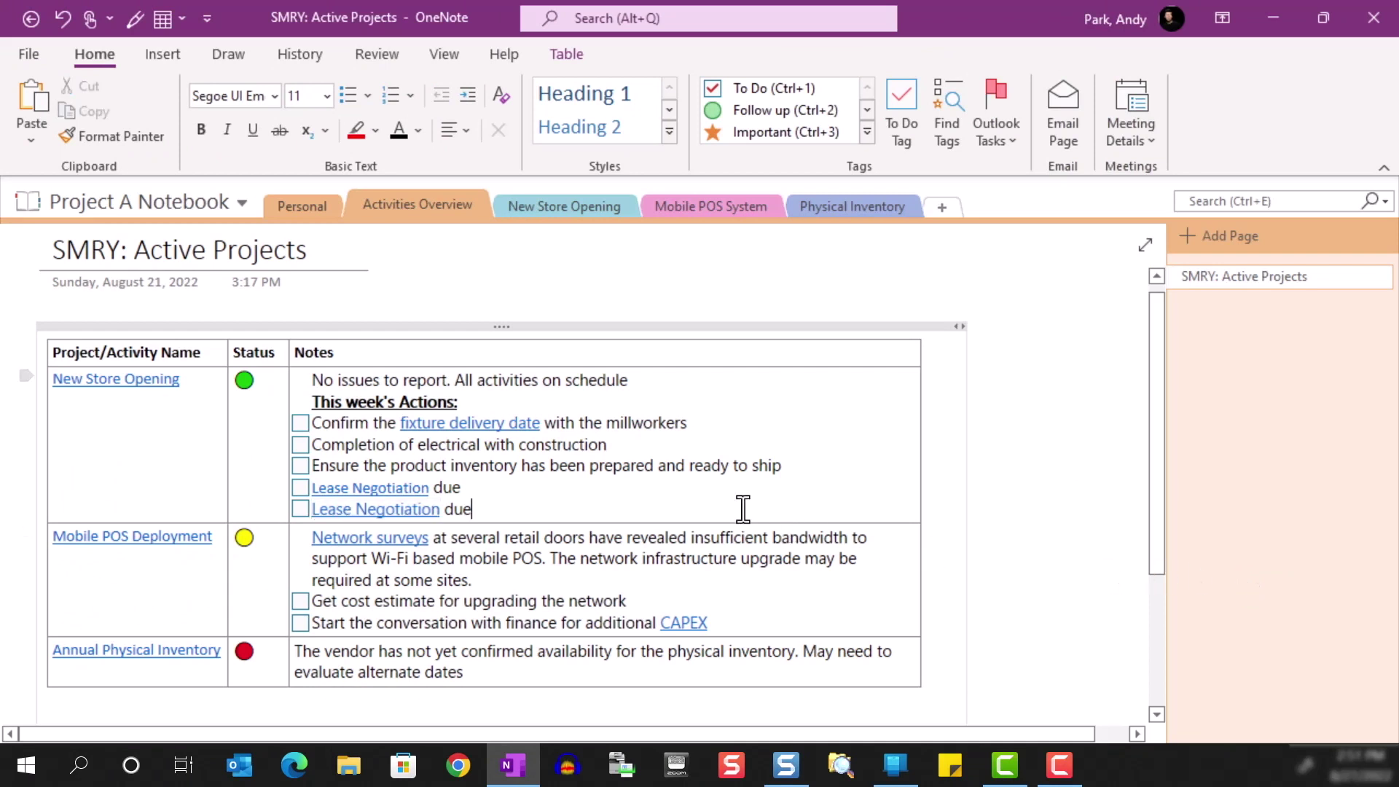
{"action": "left_click", "coordinate": [429, 513]}
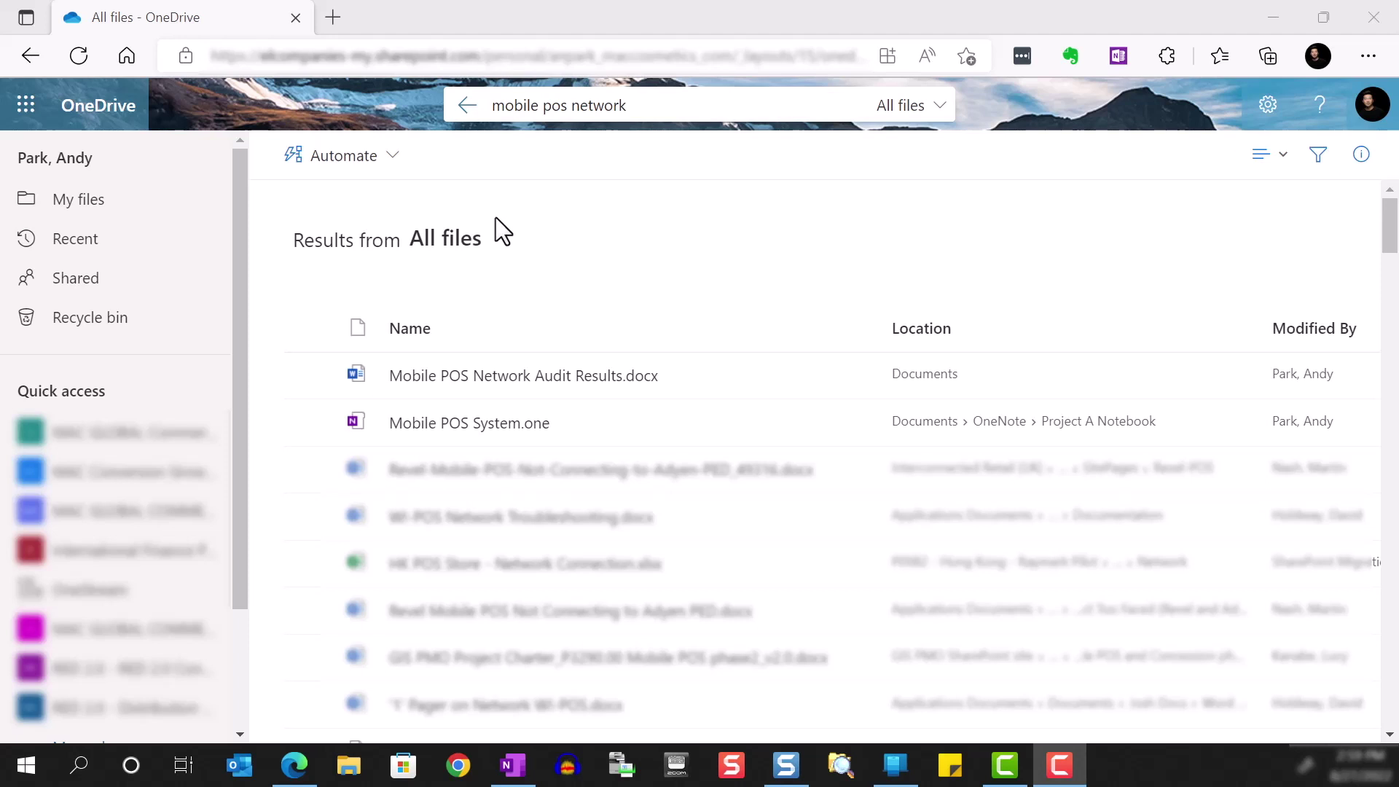
Copy a OneDrive link to Mobile POS Network Audit Results.docx.
{"action": "left_click", "coordinate": [311, 375]}
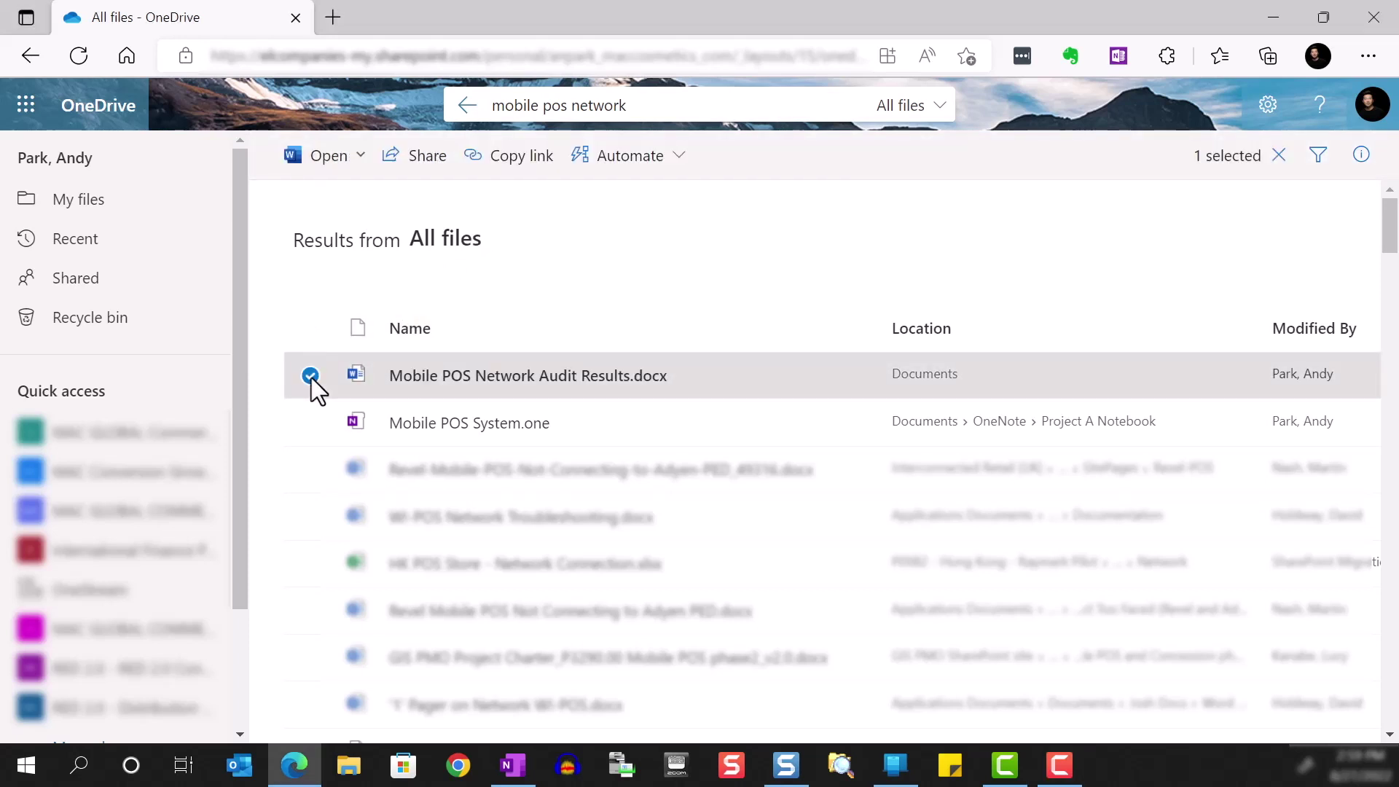
{"action": "left_click", "coordinate": [540, 172]}
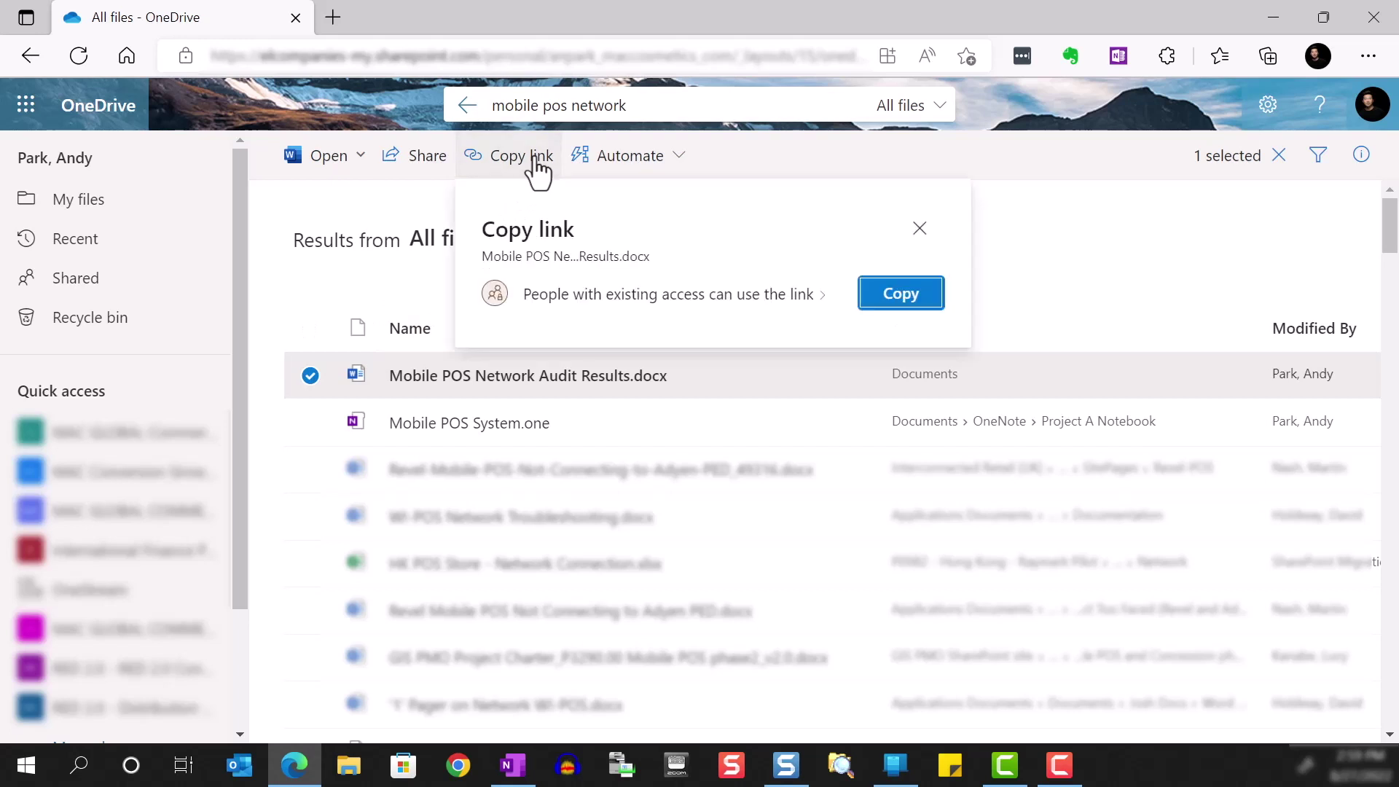
{"action": "left_click", "coordinate": [895, 295]}
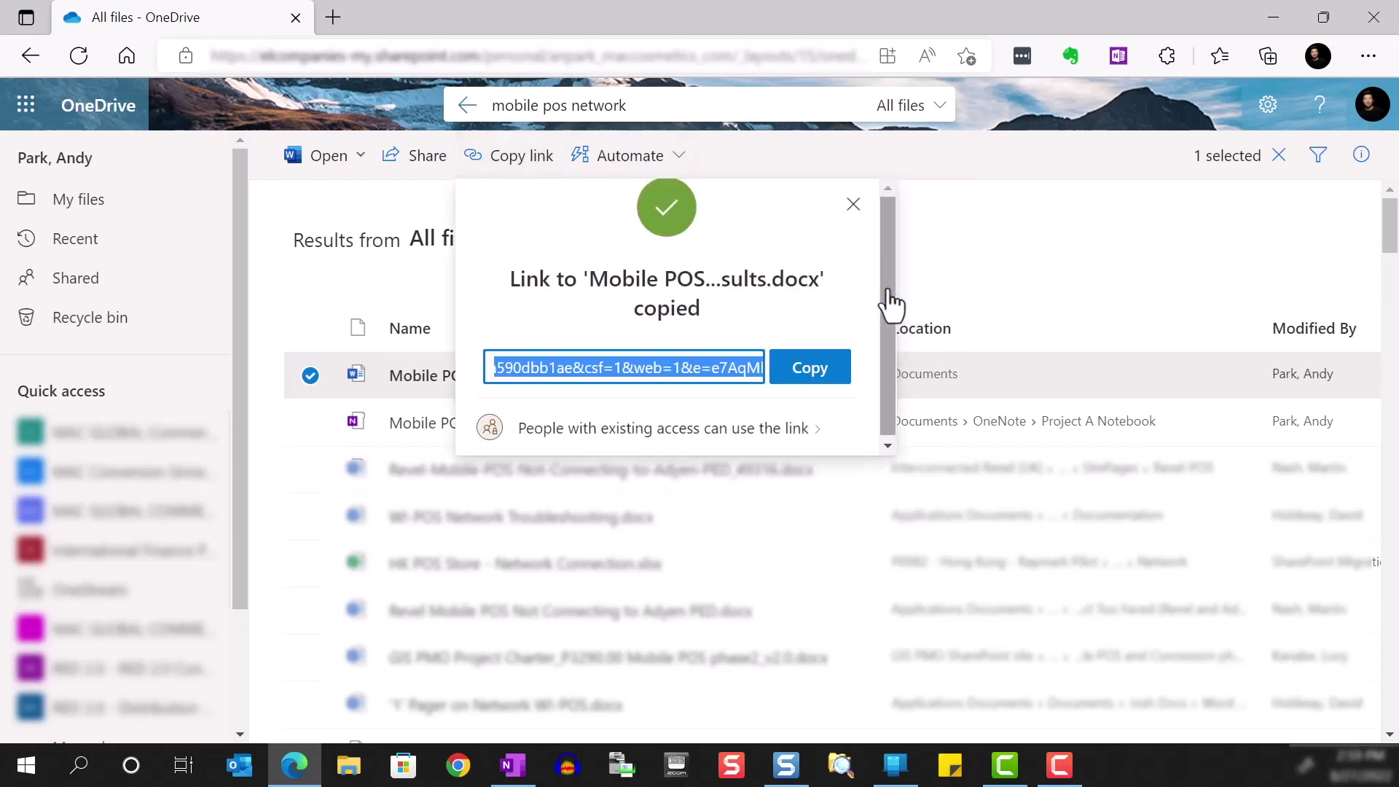
In the OneNote notes, link the words 'full audit report' to the copied file address.
{"action": "key", "text": "alt+Tab"}
{"action": "left_click_drag", "start_coordinate": [523, 413], "coordinate": [627, 413]}
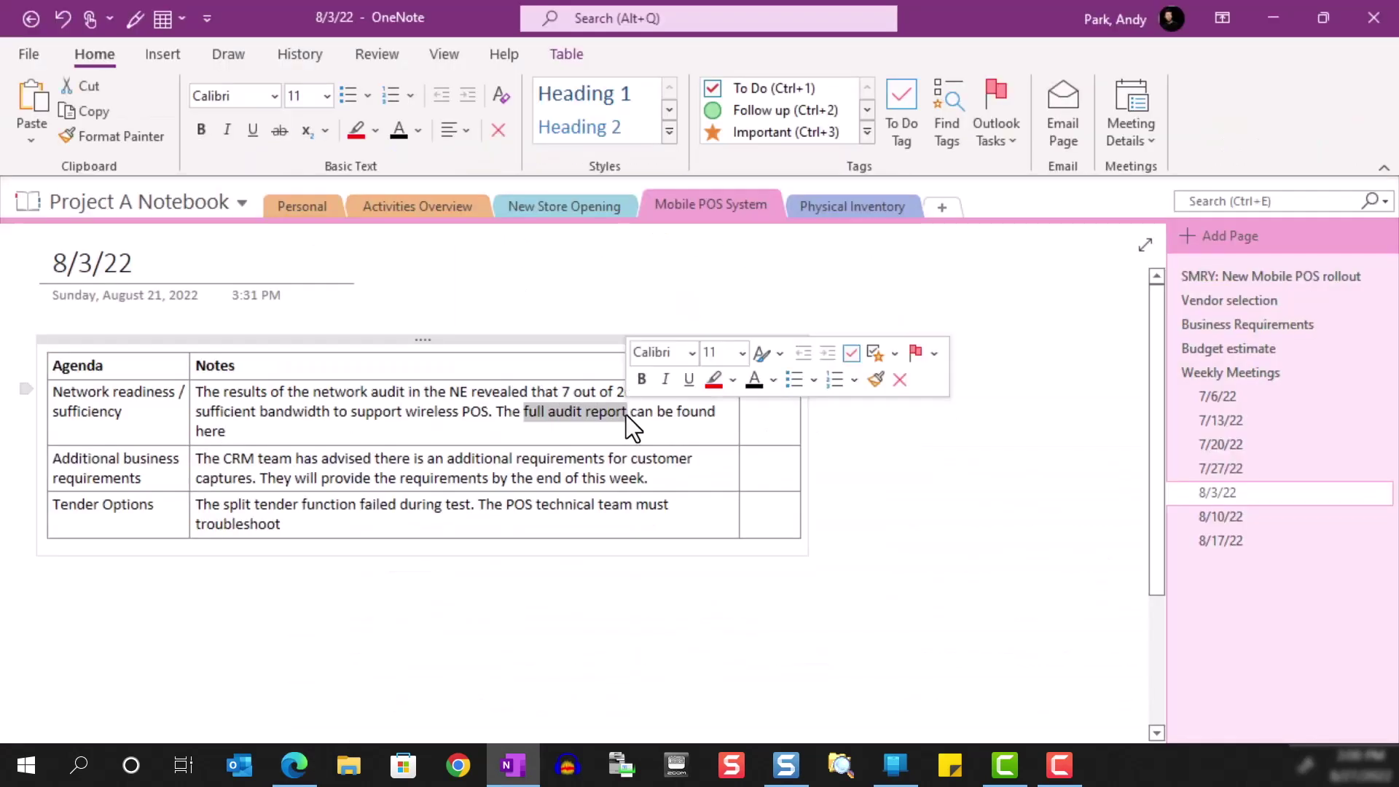
{"action": "right_click", "coordinate": [612, 413]}
{"action": "left_click", "coordinate": [697, 178]}
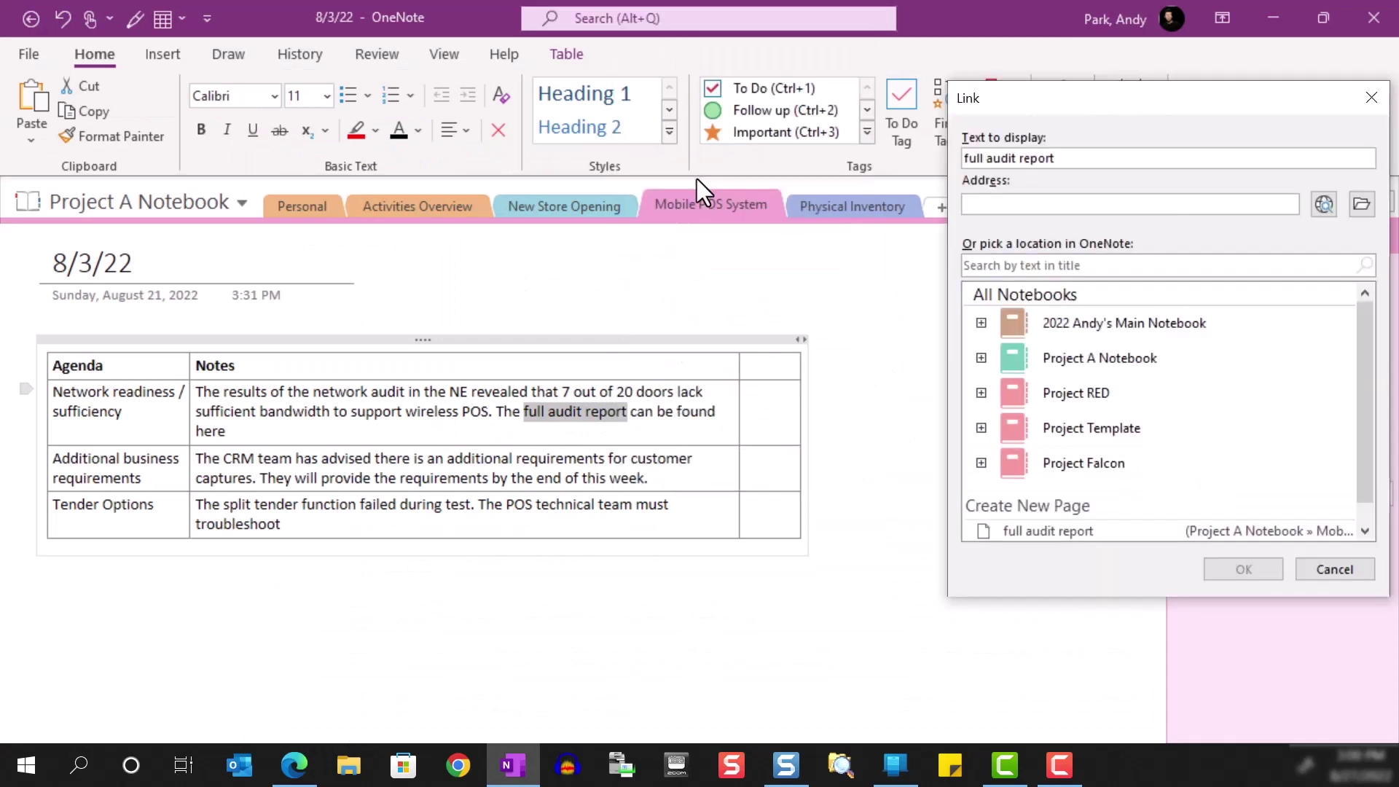
{"action": "right_click", "coordinate": [1008, 203]}
{"action": "left_click", "coordinate": [1060, 265]}
{"action": "left_click", "coordinate": [1244, 569]}
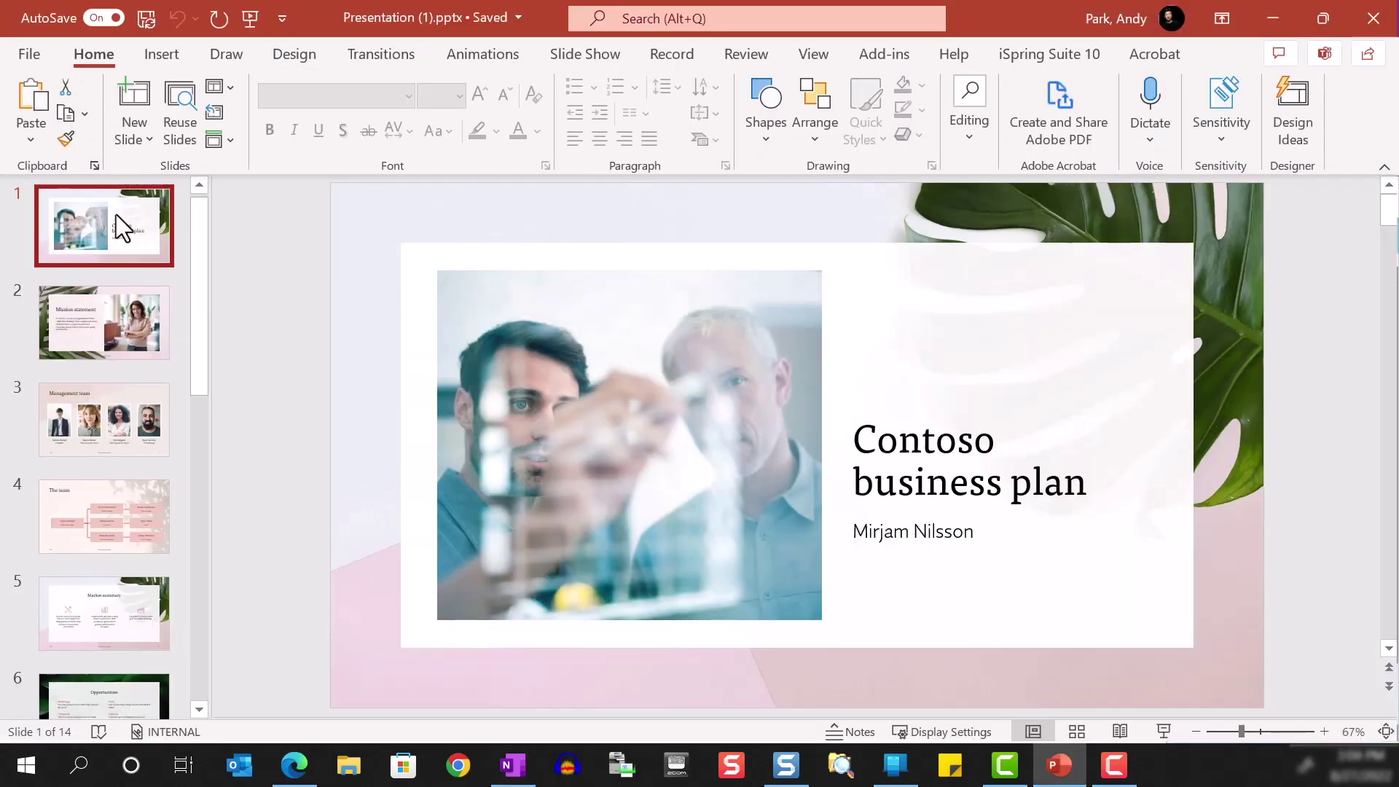
Get a Link to this Slide for slide 3, the Management team slide.
{"action": "left_click", "coordinate": [108, 413]}
{"action": "right_click", "coordinate": [108, 413]}
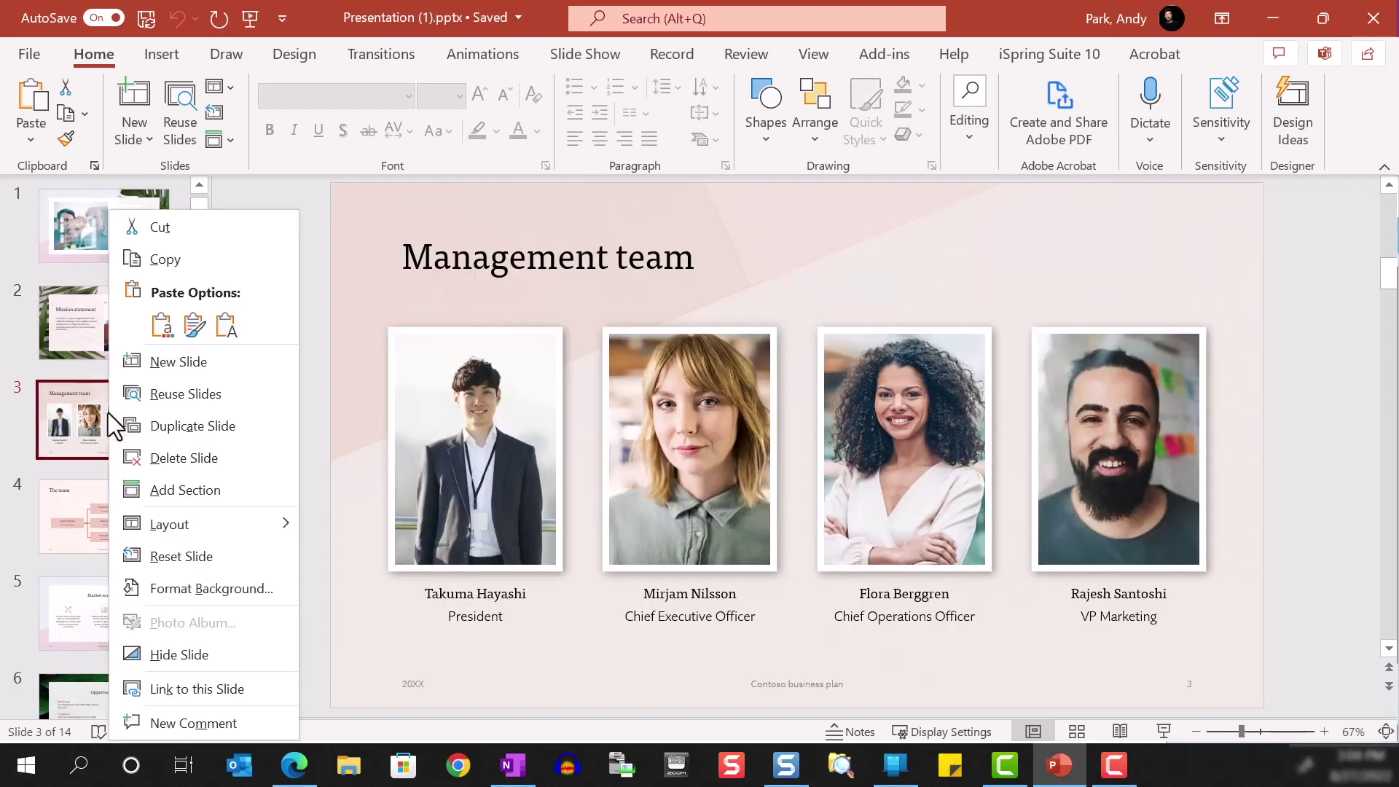
{"action": "left_click", "coordinate": [191, 690]}
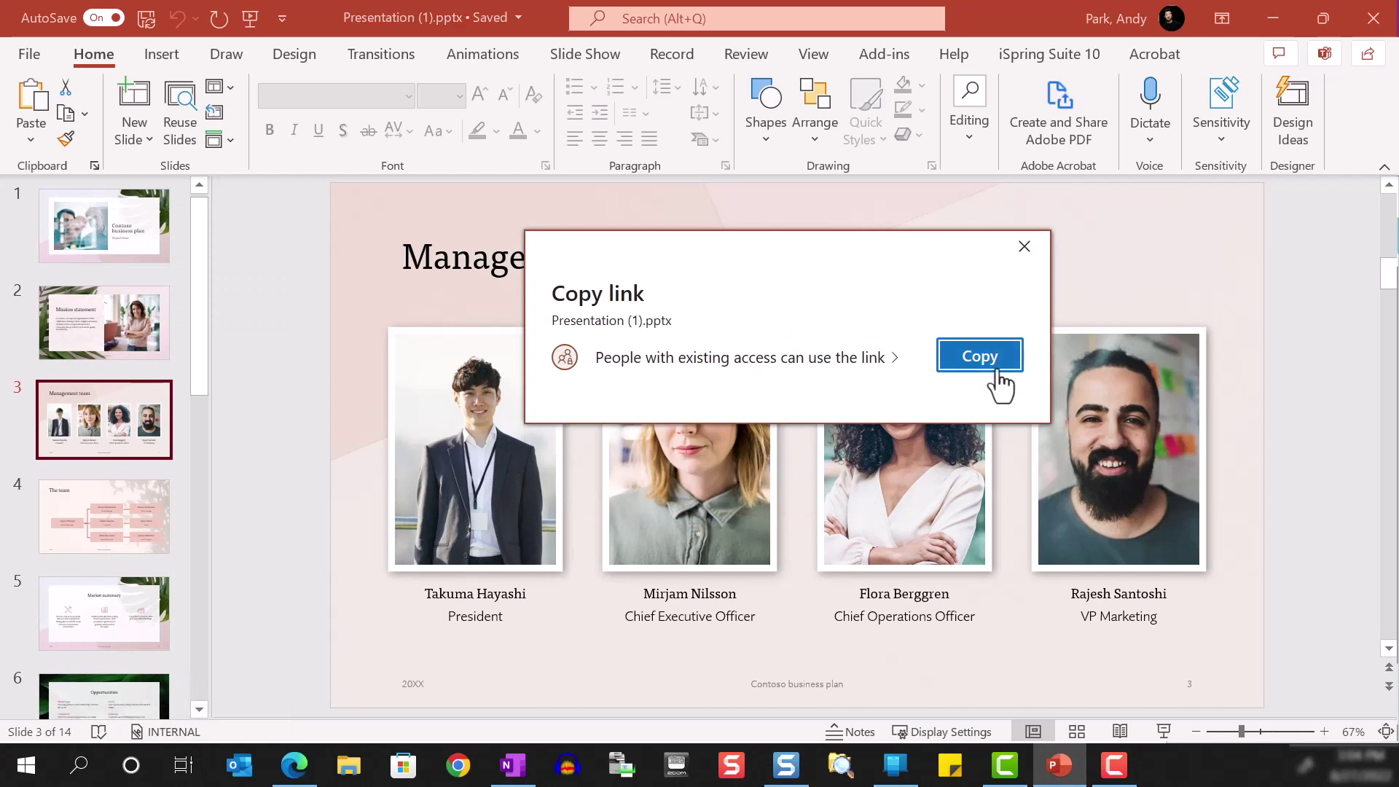